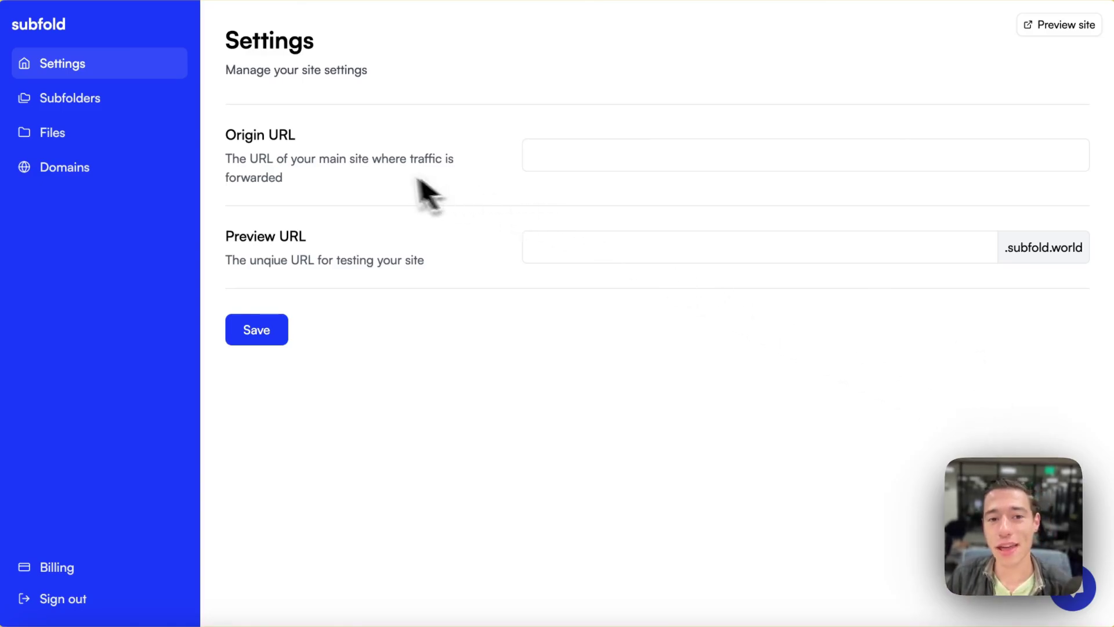
pyautogui.moveTo(308, 138); pyautogui.dragTo(226, 137)
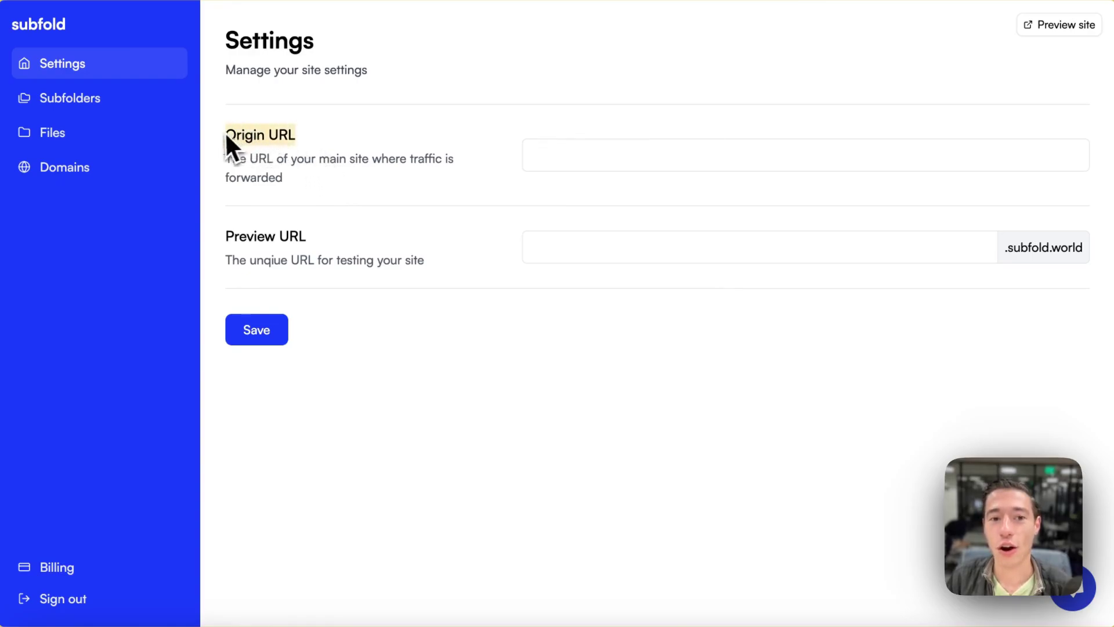
pyautogui.moveTo(342, 239); pyautogui.dragTo(221, 233)
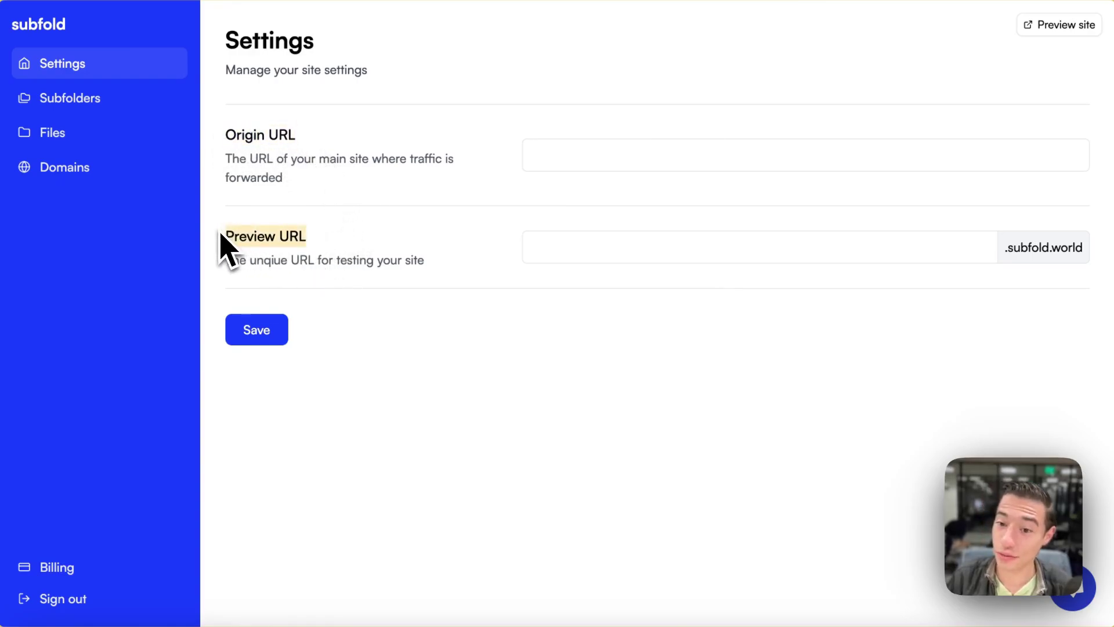
pyautogui.click(549, 153)
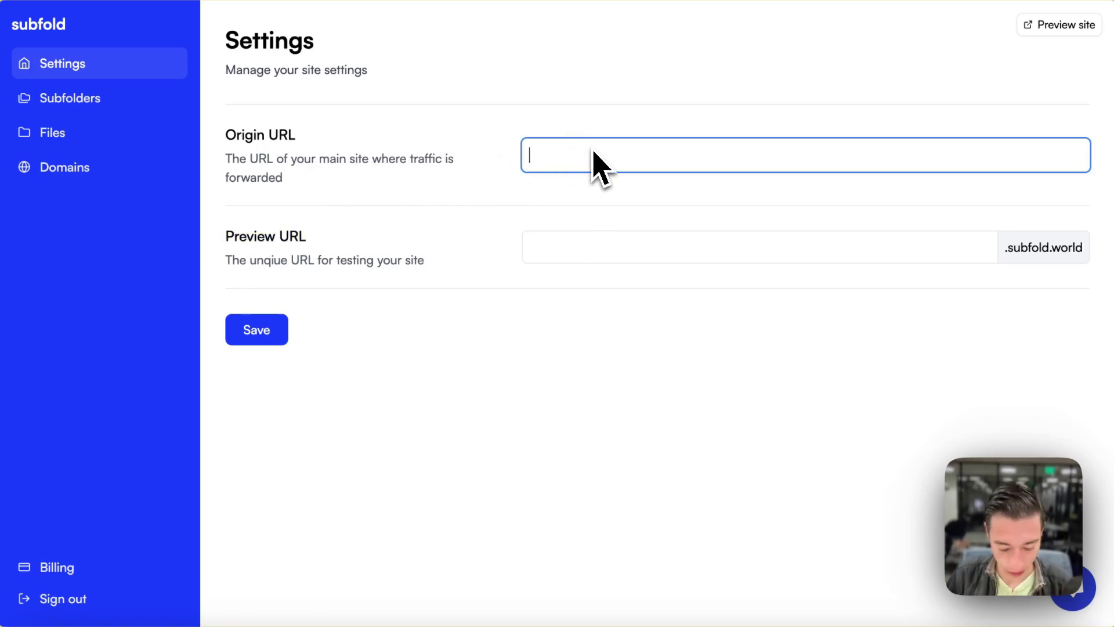
pyautogui.write('https://wized-push.webflow.io/')
pyautogui.click(510, 181)
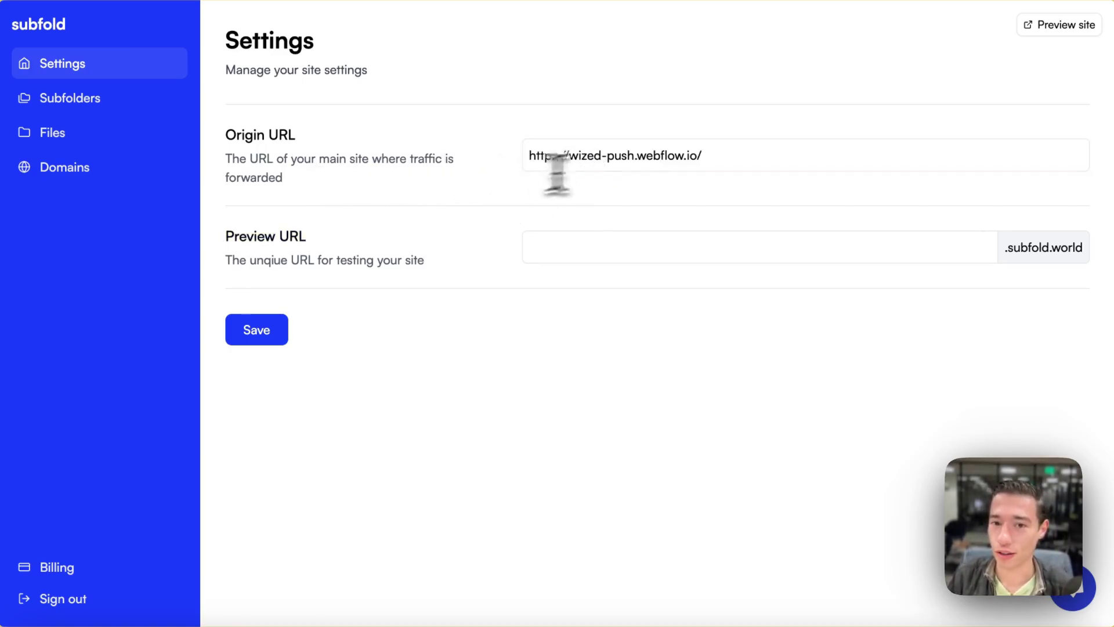
pyautogui.click(682, 155)
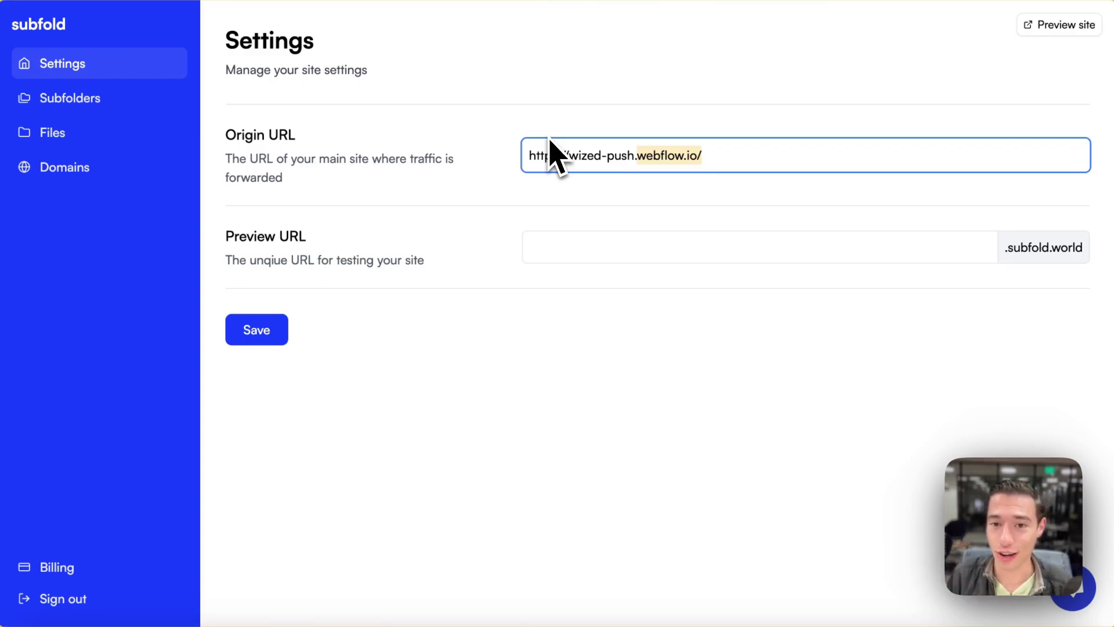
# Step: Select the full origin address to check it, then focus the Preview URL field
pyautogui.click(647, 127)
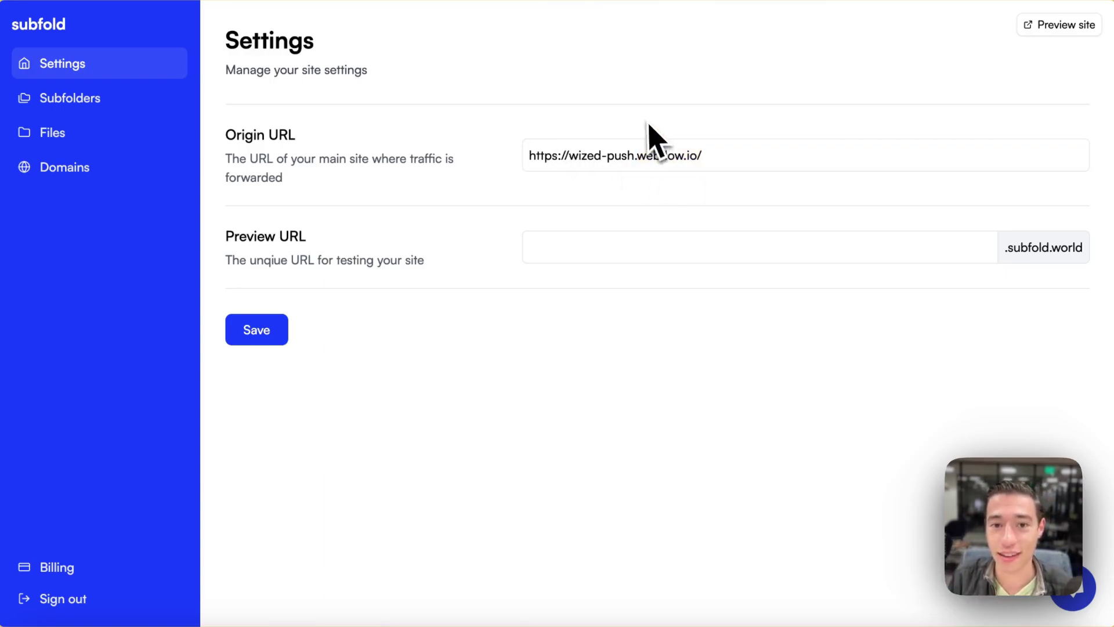
pyautogui.click(795, 157)
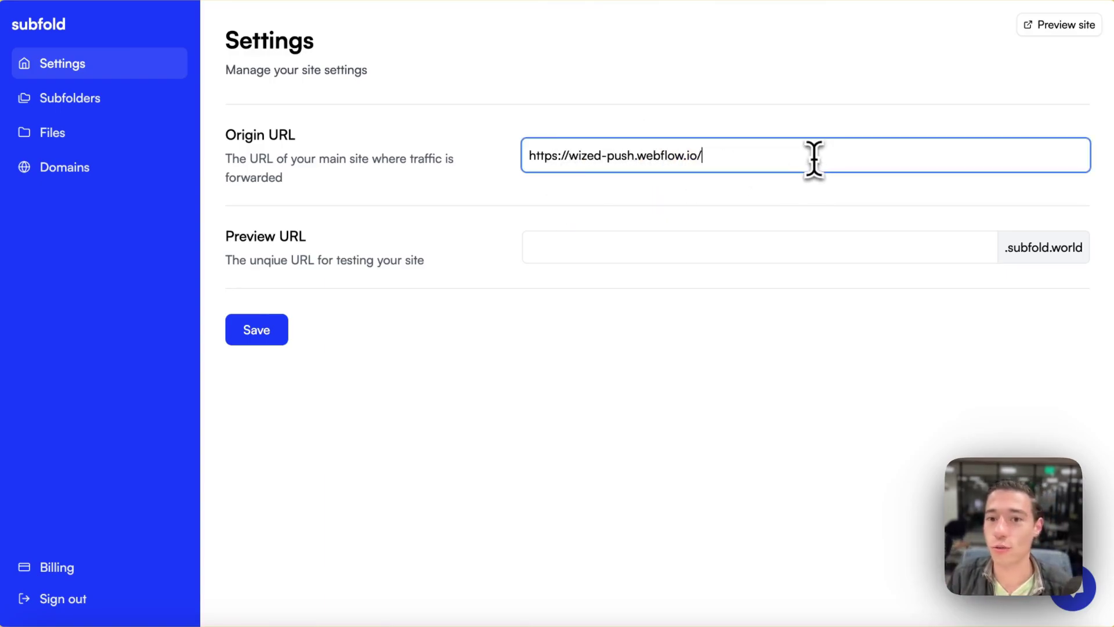
pyautogui.click(650, 197)
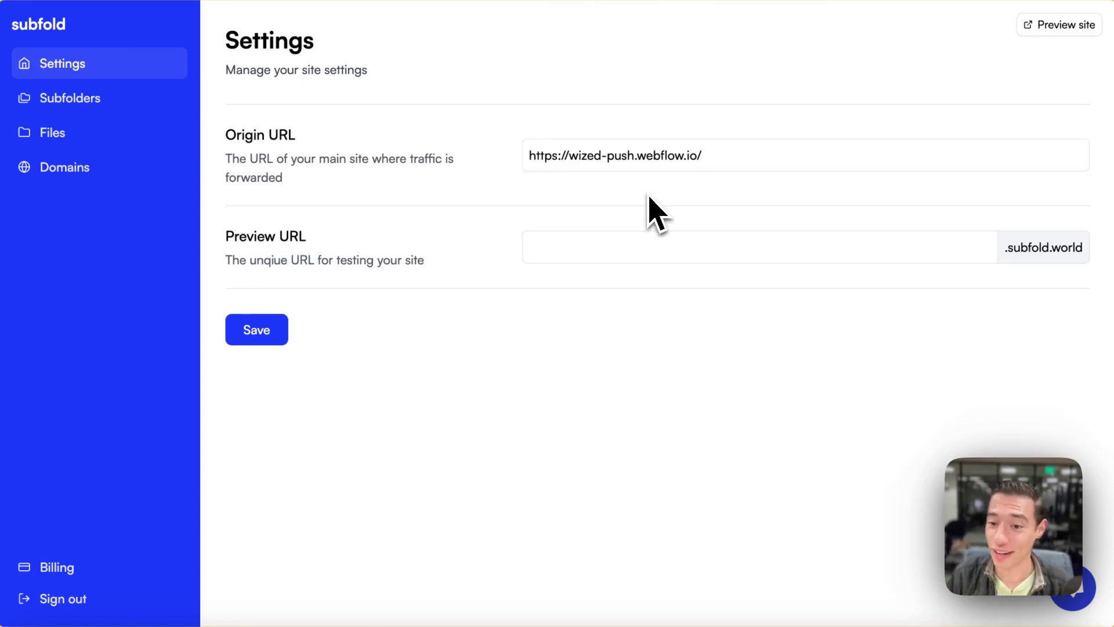
pyautogui.click(673, 154)
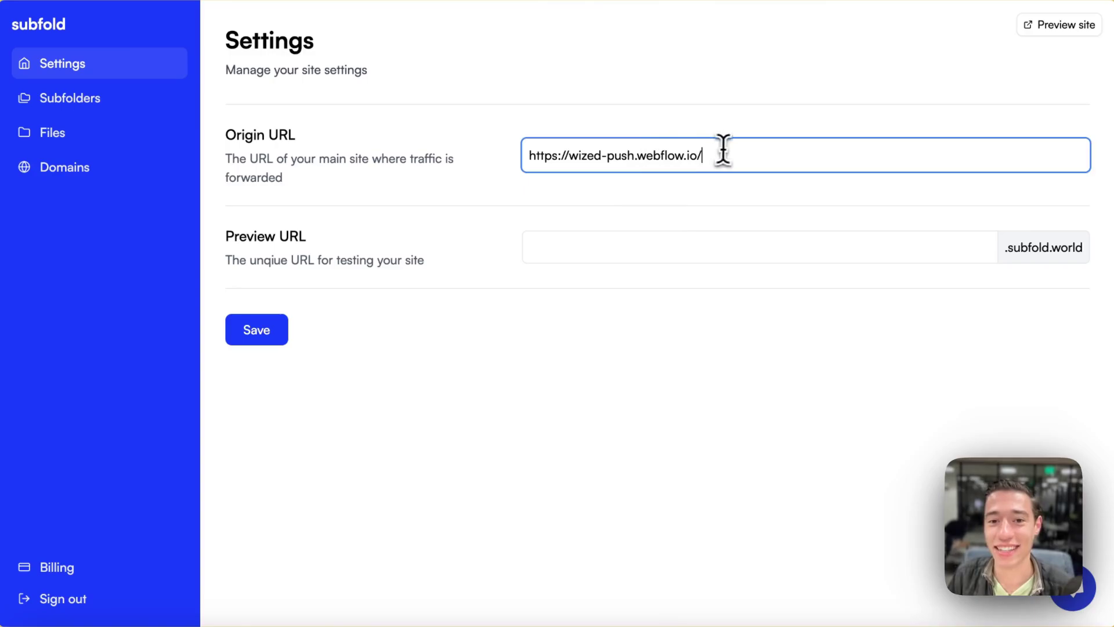
pyautogui.moveTo(721, 152); pyautogui.dragTo(462, 155)
pyautogui.click(572, 211)
pyautogui.click(569, 249)
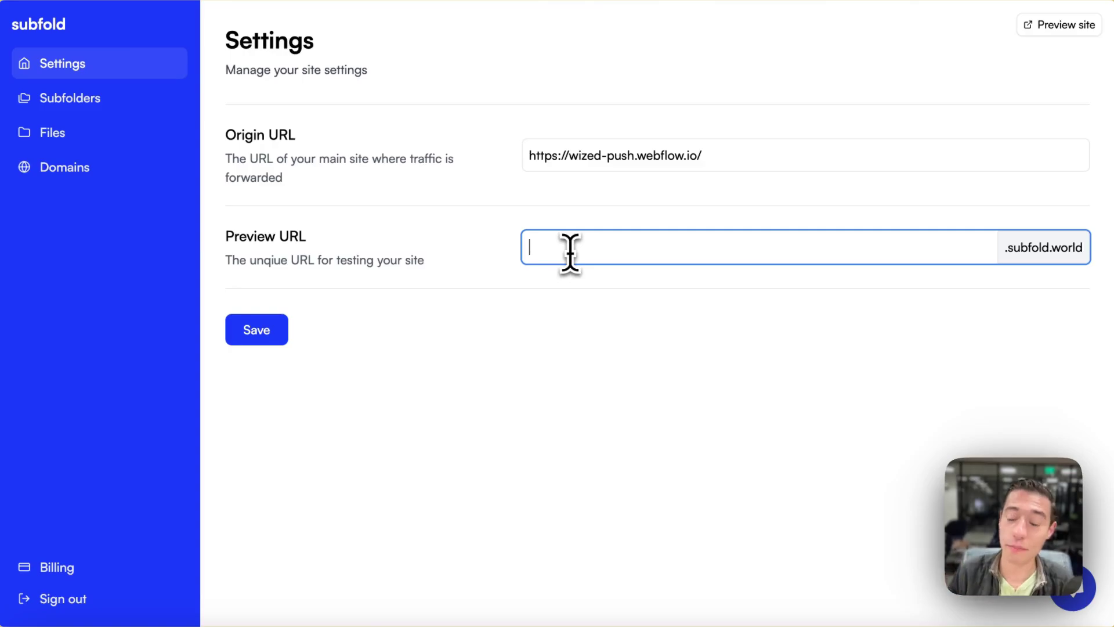
# Step: Enter wized-push as the preview subdomain and save the origin and preview settings
pyautogui.write('w')
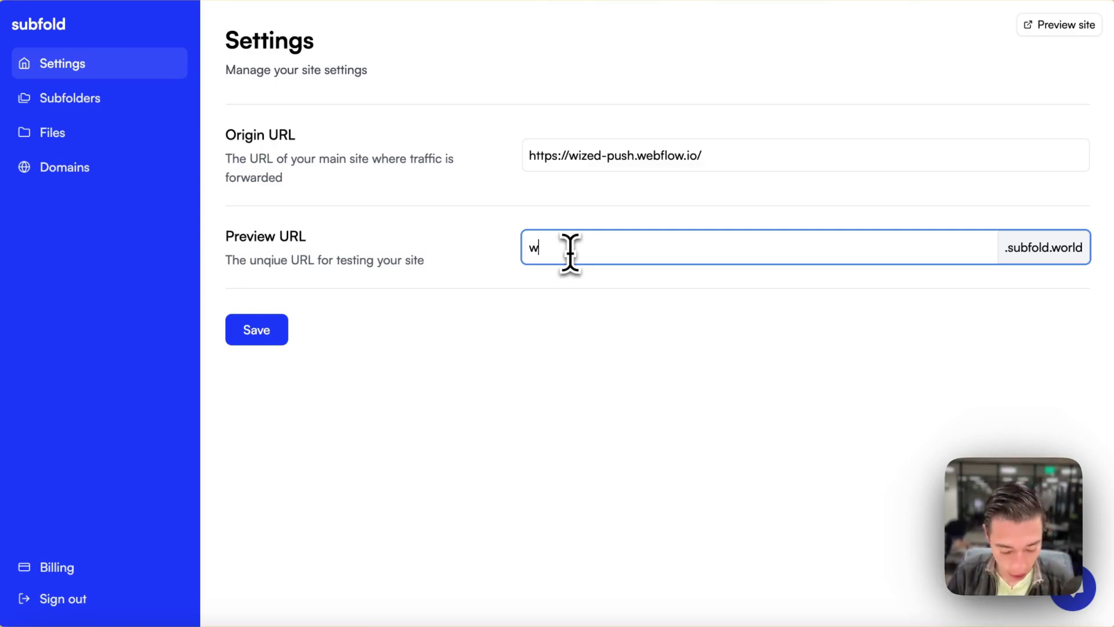
pyautogui.write('ized-push')
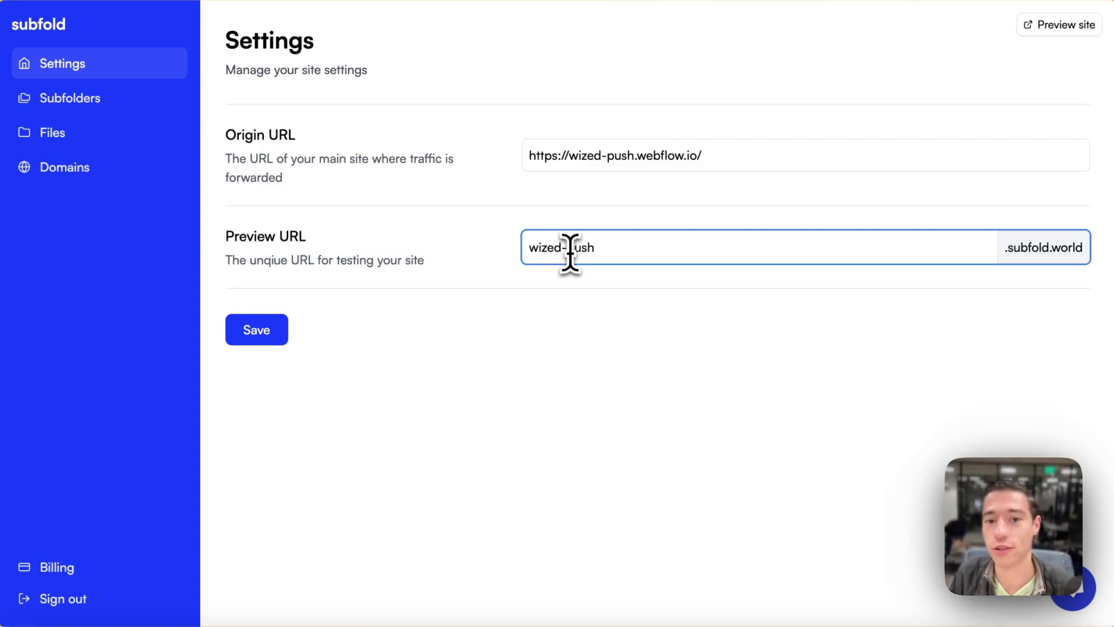
pyautogui.click(567, 314)
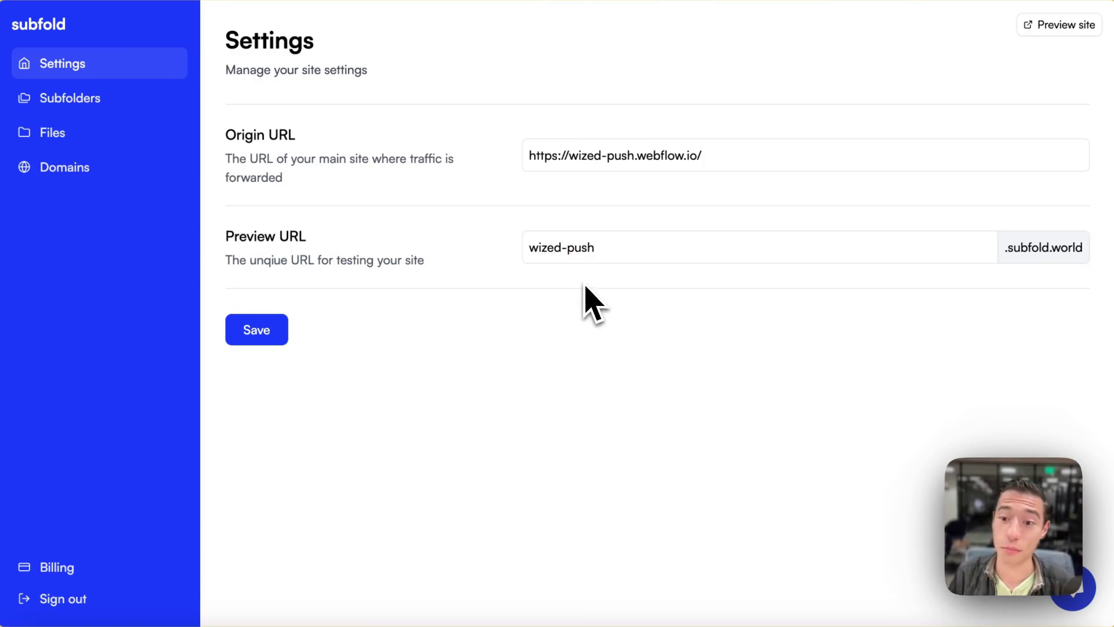
pyautogui.click(268, 338)
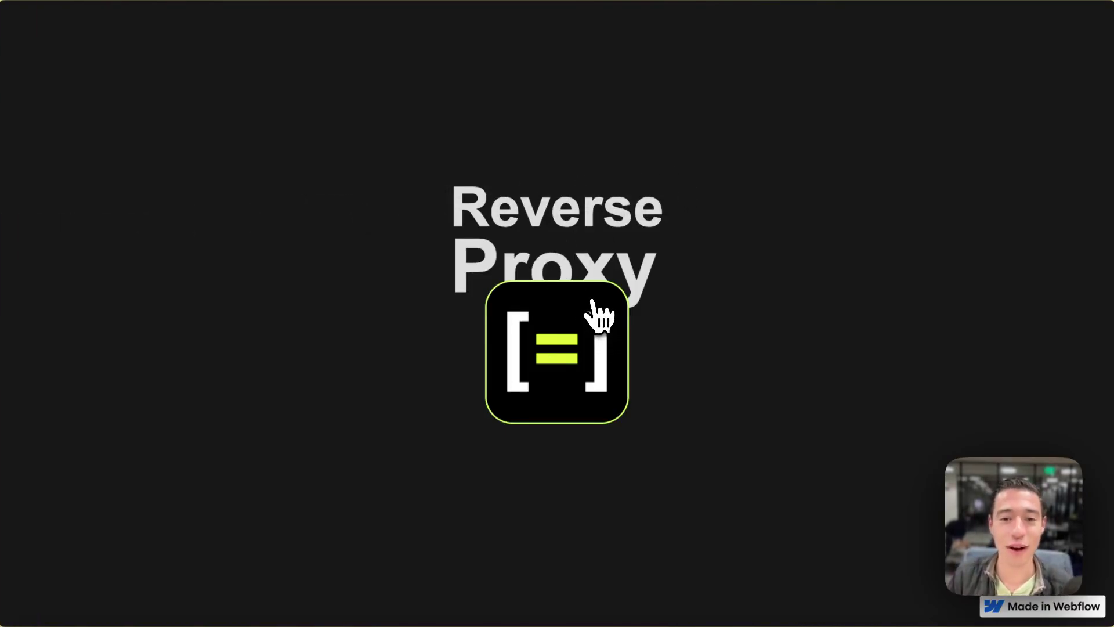
pyautogui.moveTo(35, 130)
pyautogui.click(50, 45)
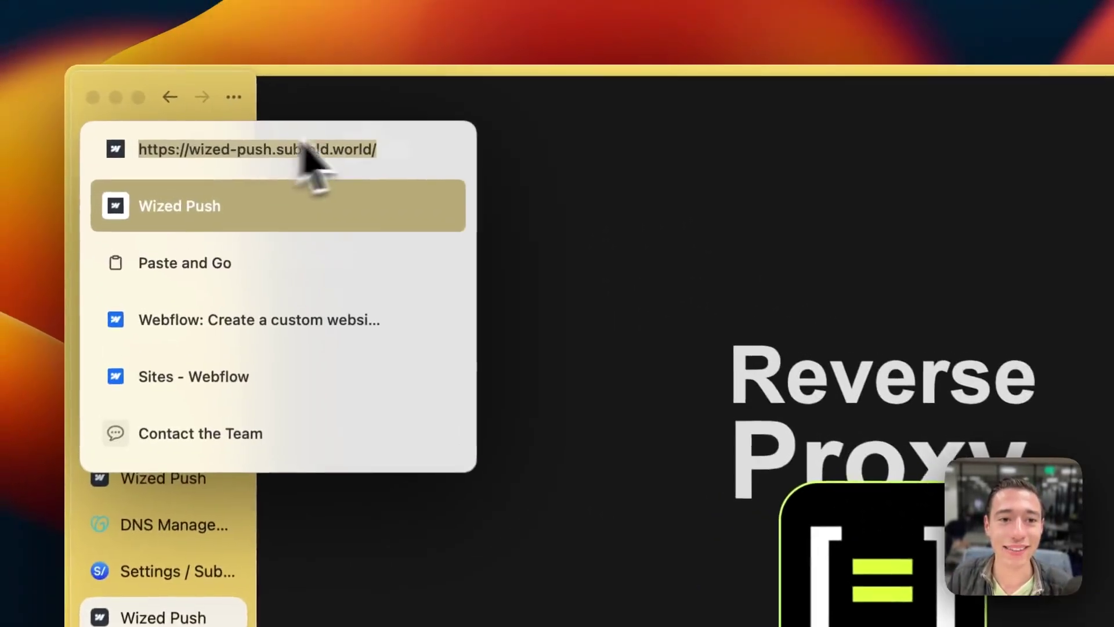
pyautogui.moveTo(282, 156); pyautogui.dragTo(391, 156)
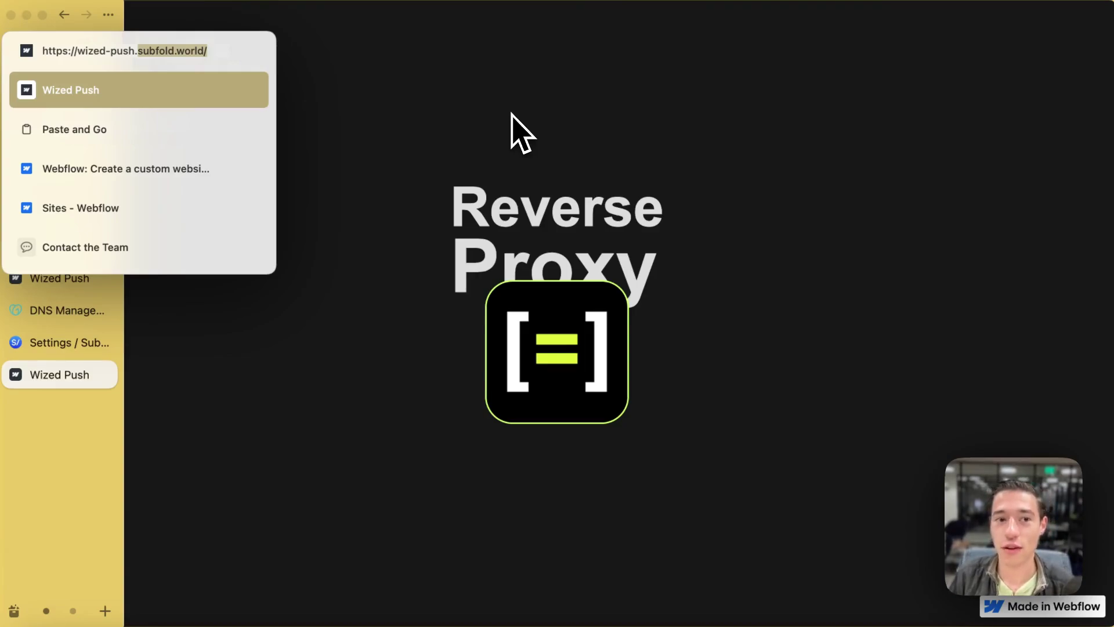
pyautogui.click(201, 52)
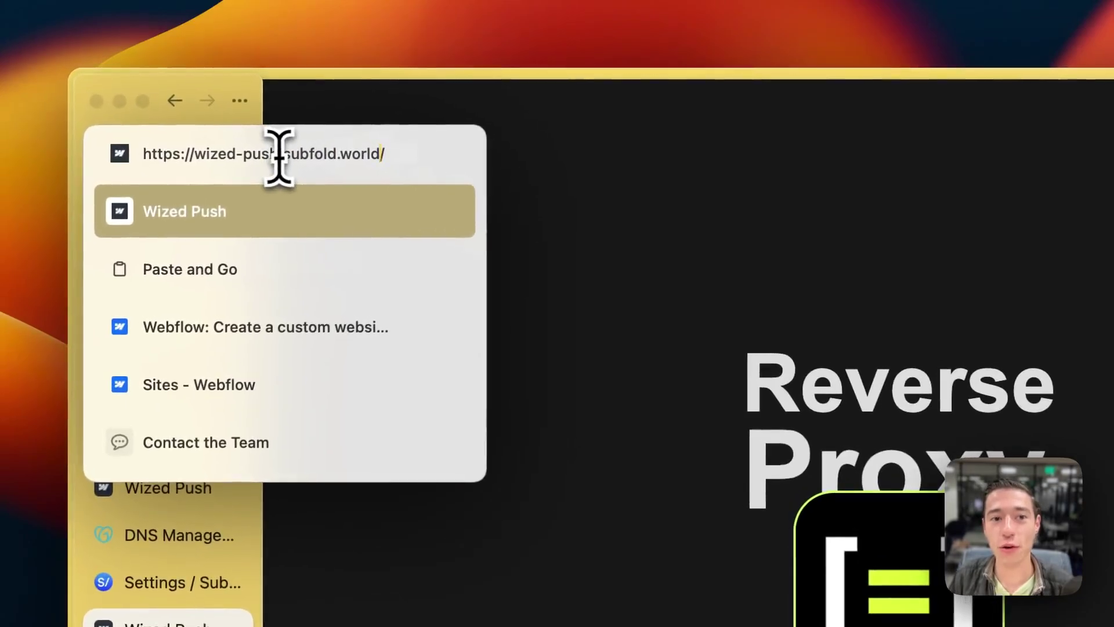
pyautogui.moveTo(279, 156); pyautogui.dragTo(394, 156)
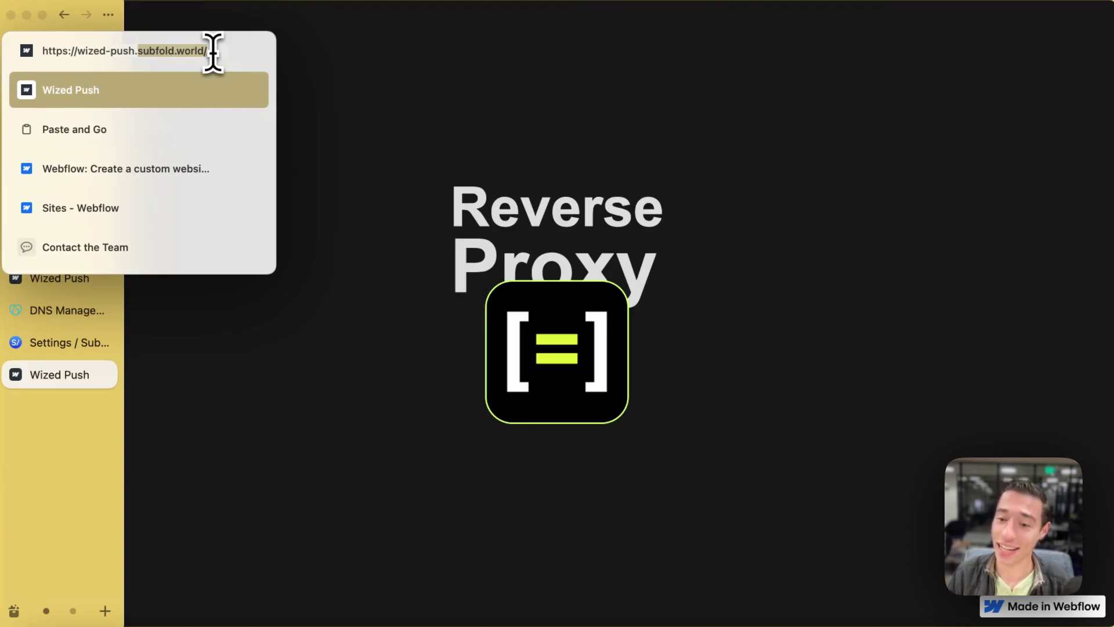
pyautogui.click(73, 508)
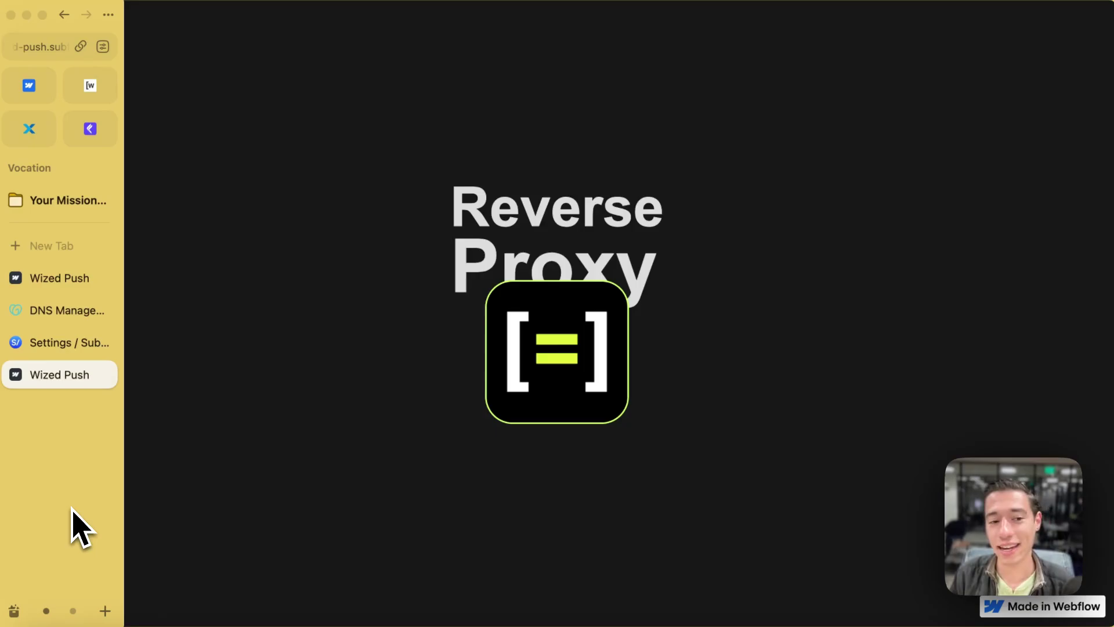
# Step: Go to GoDaddy's pwabridge.com DNS Management and start a new DNS record
pyautogui.click(58, 322)
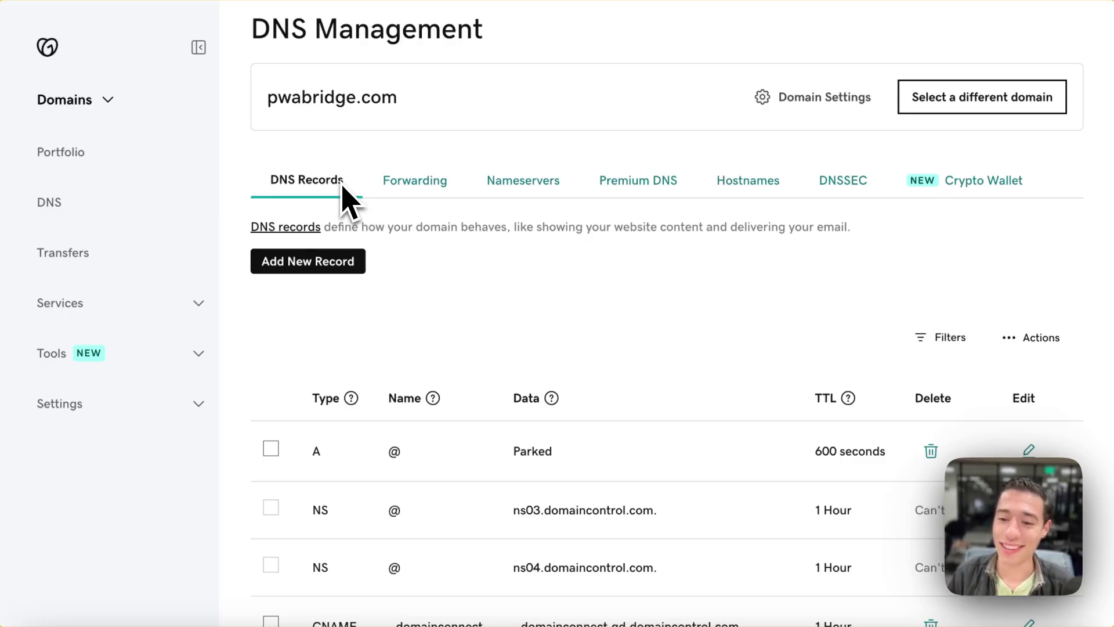
pyautogui.click(304, 266)
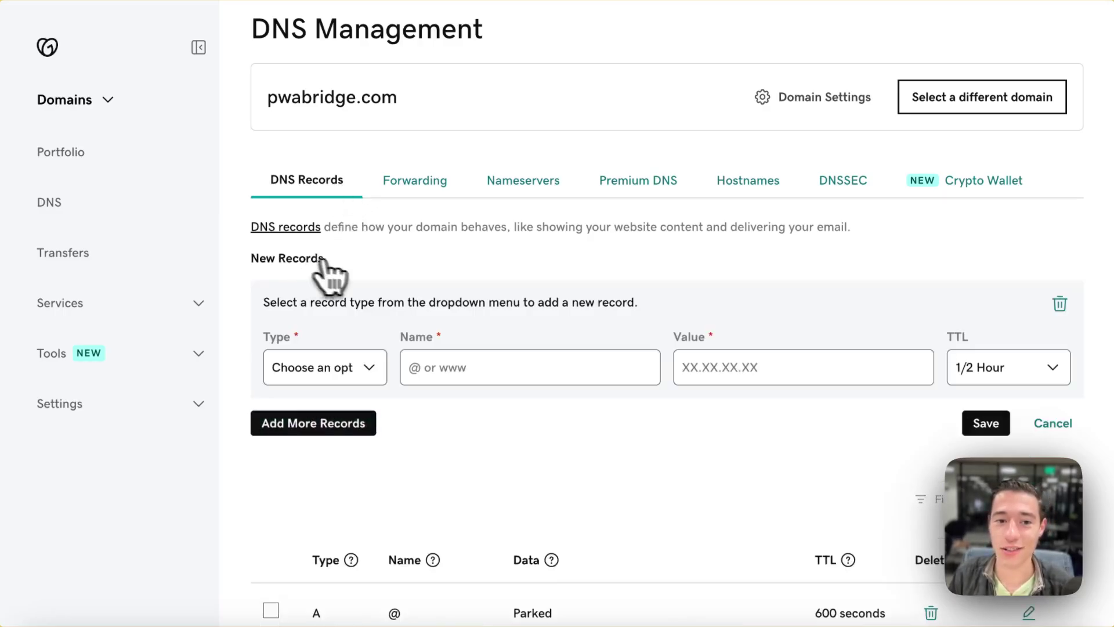
pyautogui.scroll(-2, 368, 281)
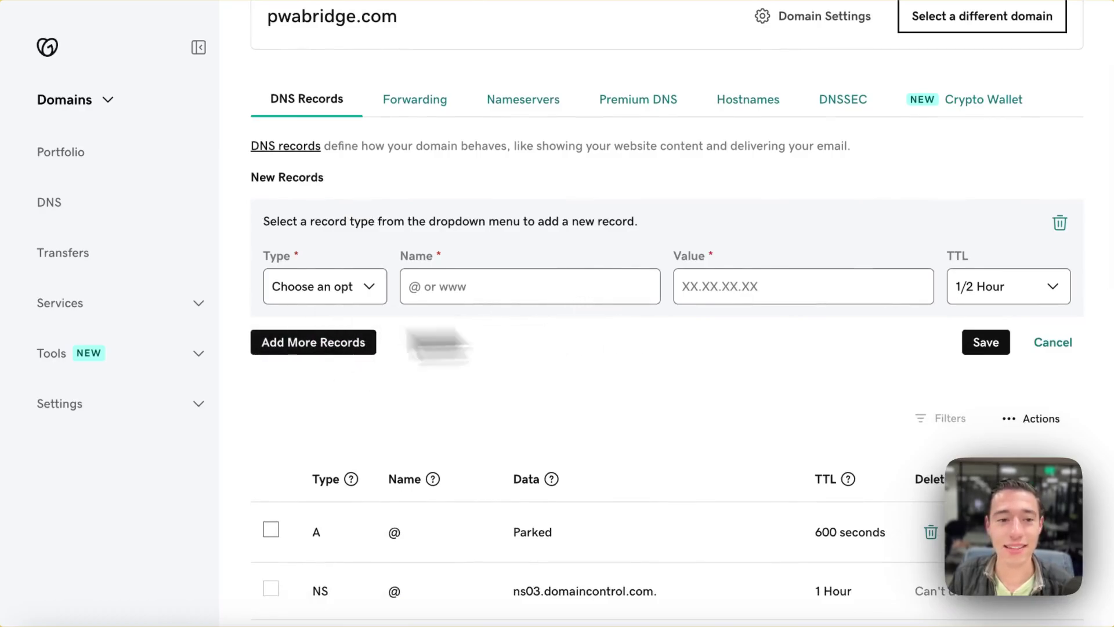
# Step: Re-save the Subfold site settings and go to the site's Domains page
pyautogui.click(44, 351)
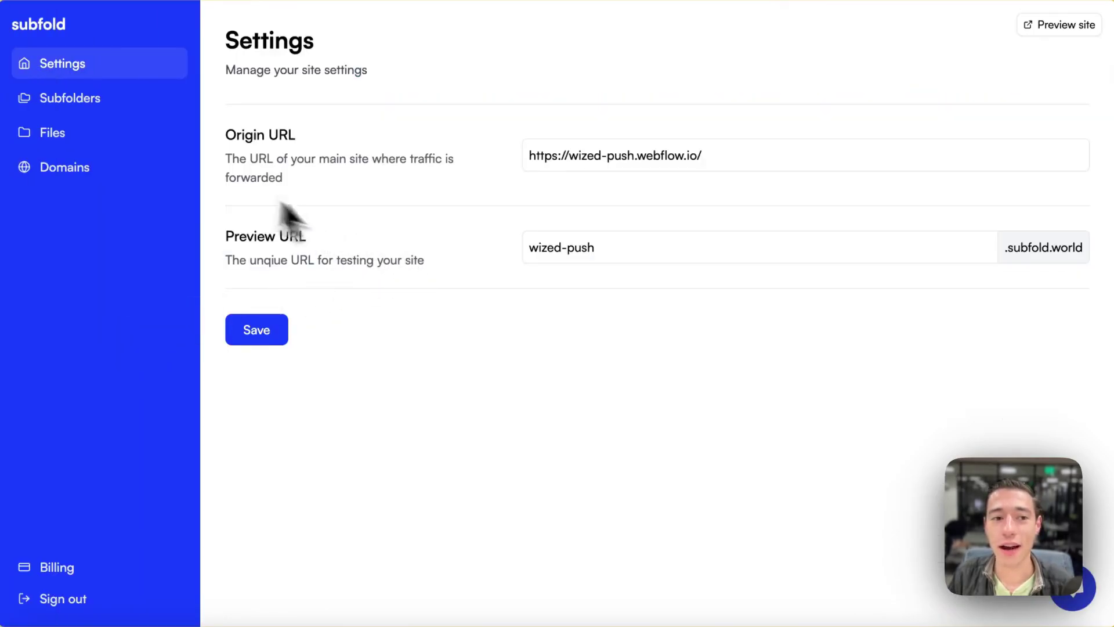
pyautogui.click(256, 338)
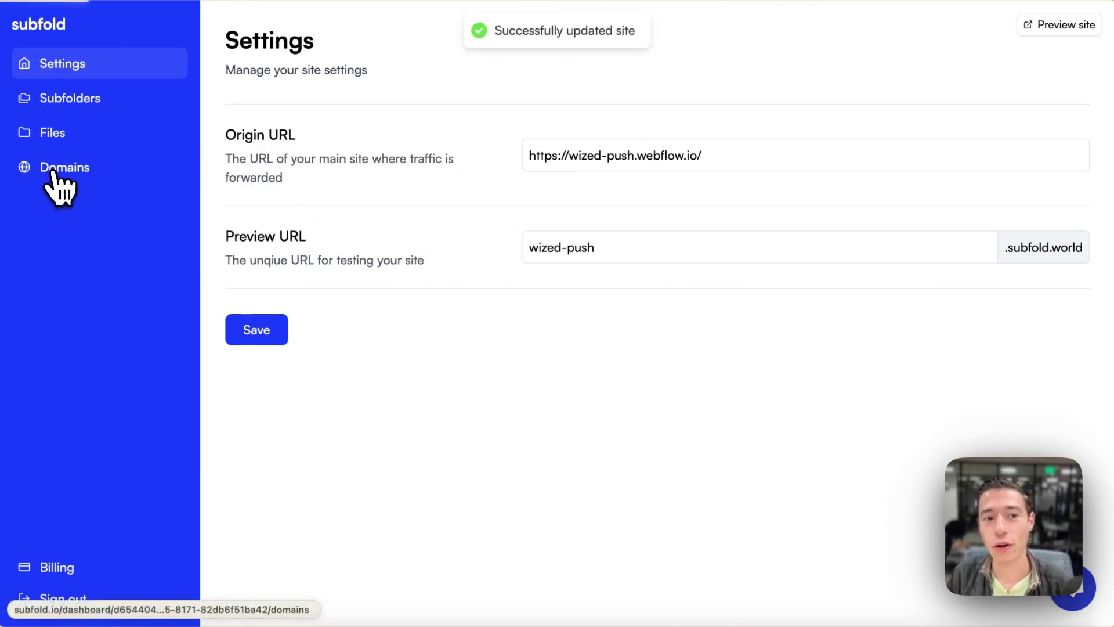
pyautogui.click(91, 170)
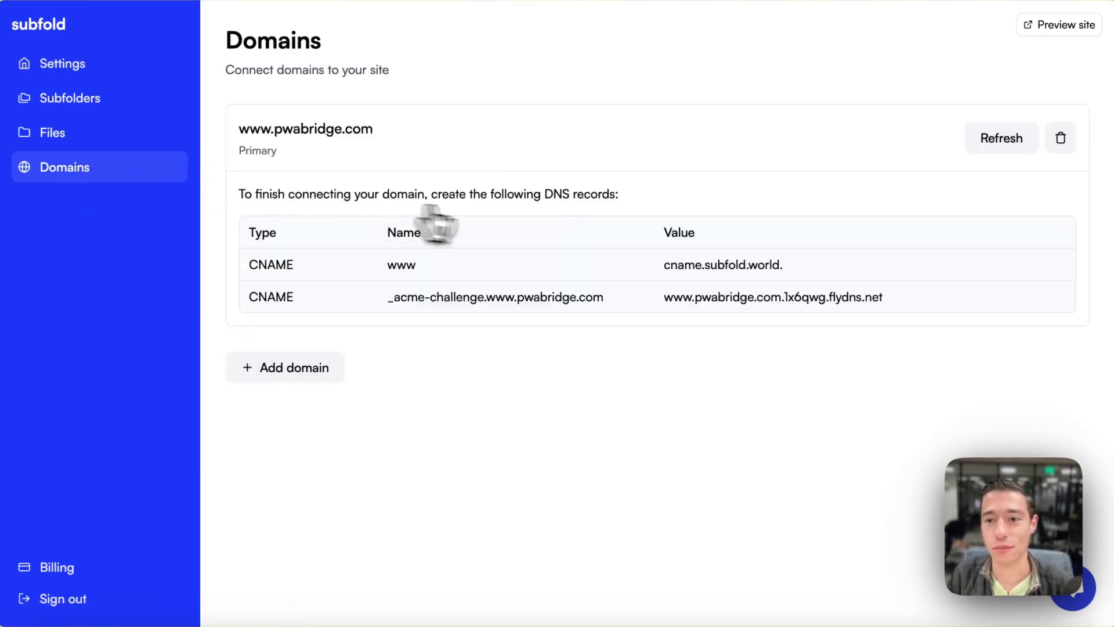
pyautogui.click(1059, 142)
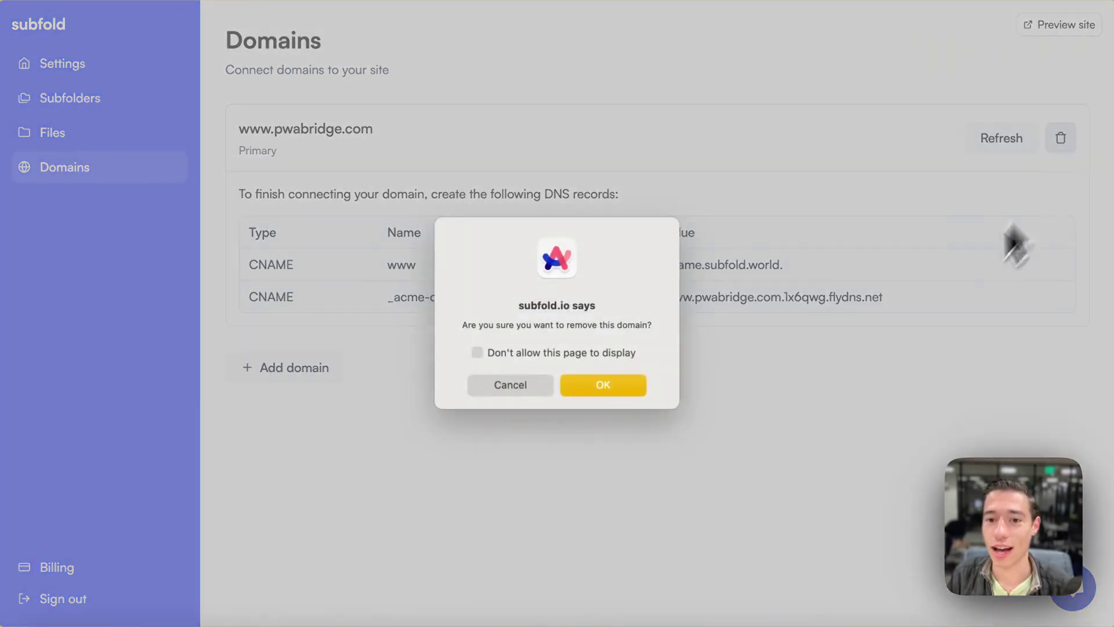
pyautogui.click(533, 392)
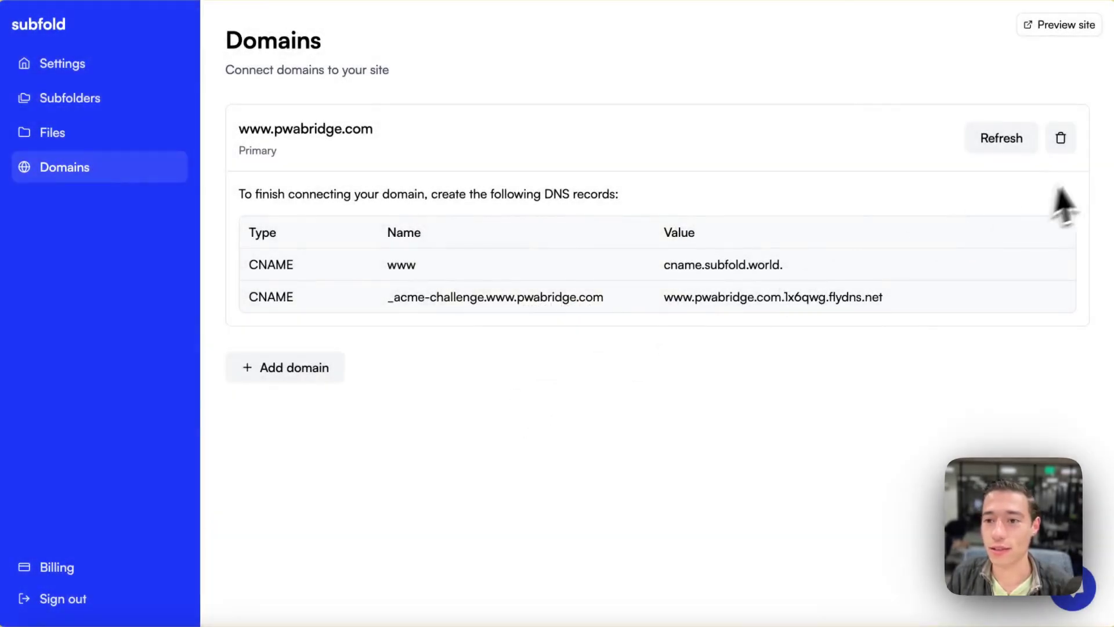
pyautogui.click(1060, 139)
pyautogui.click(604, 387)
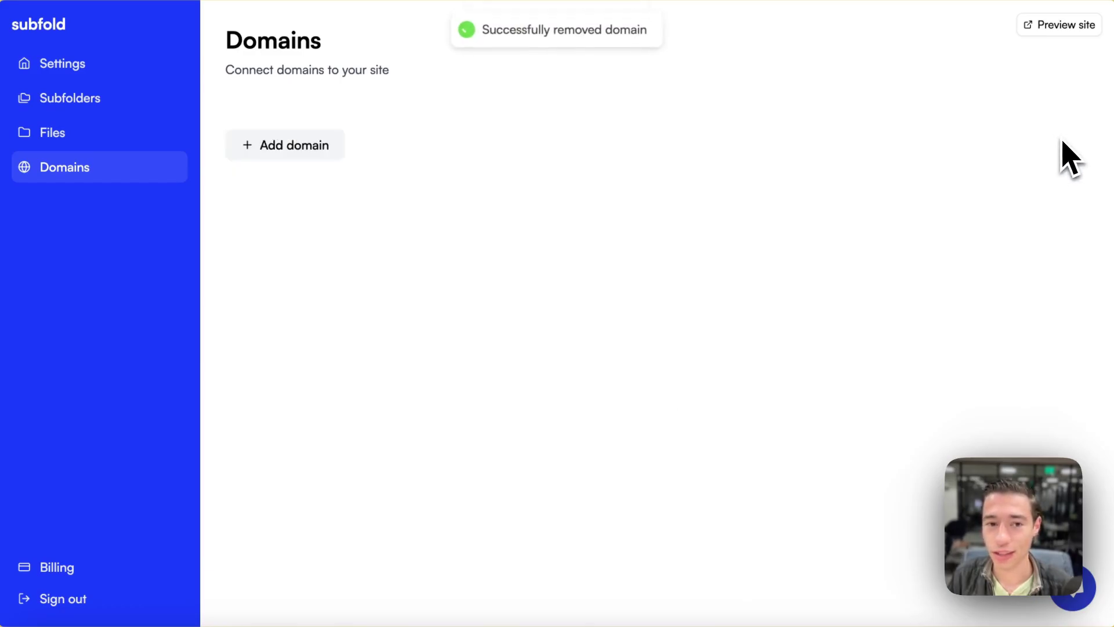
pyautogui.click(292, 148)
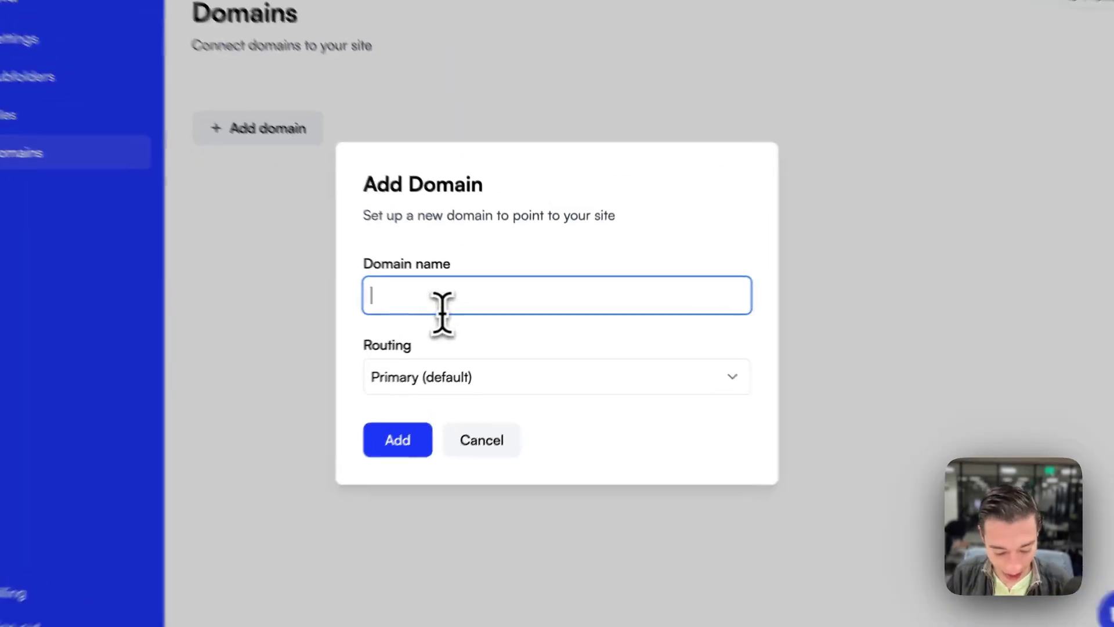
pyautogui.write('www.pwabridge')
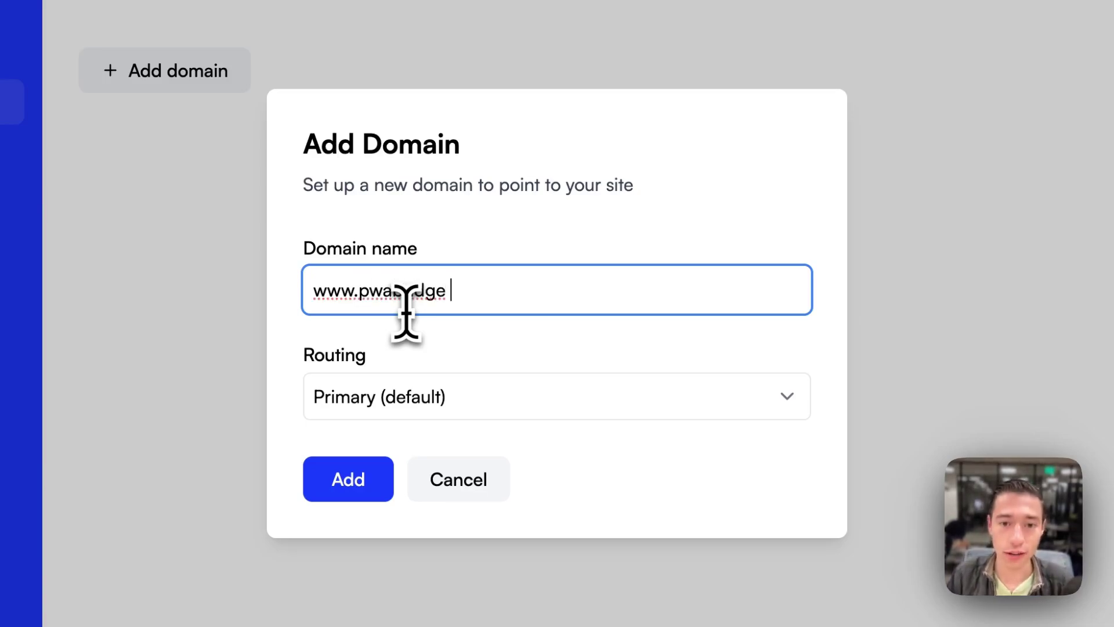
pyautogui.write('m')
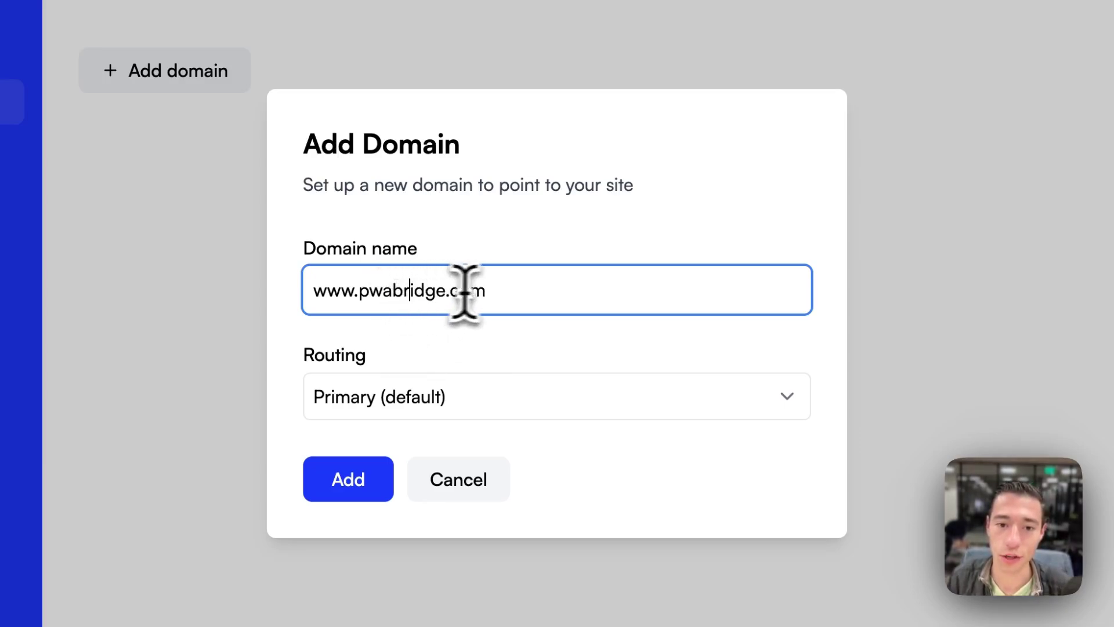
pyautogui.click(477, 401)
pyautogui.click(454, 407)
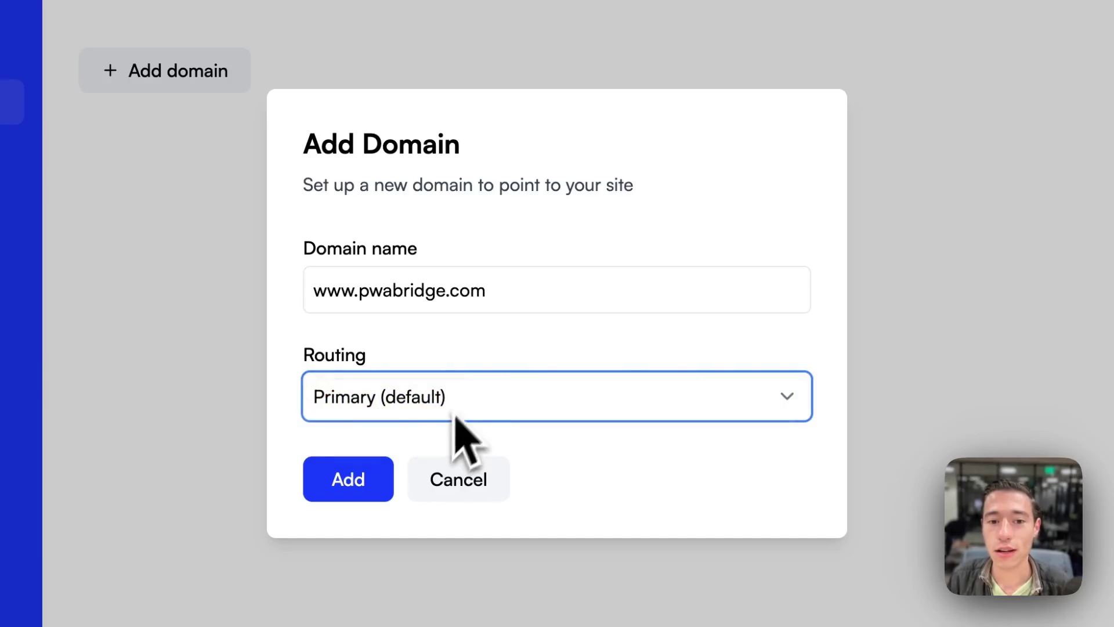
pyautogui.click(345, 481)
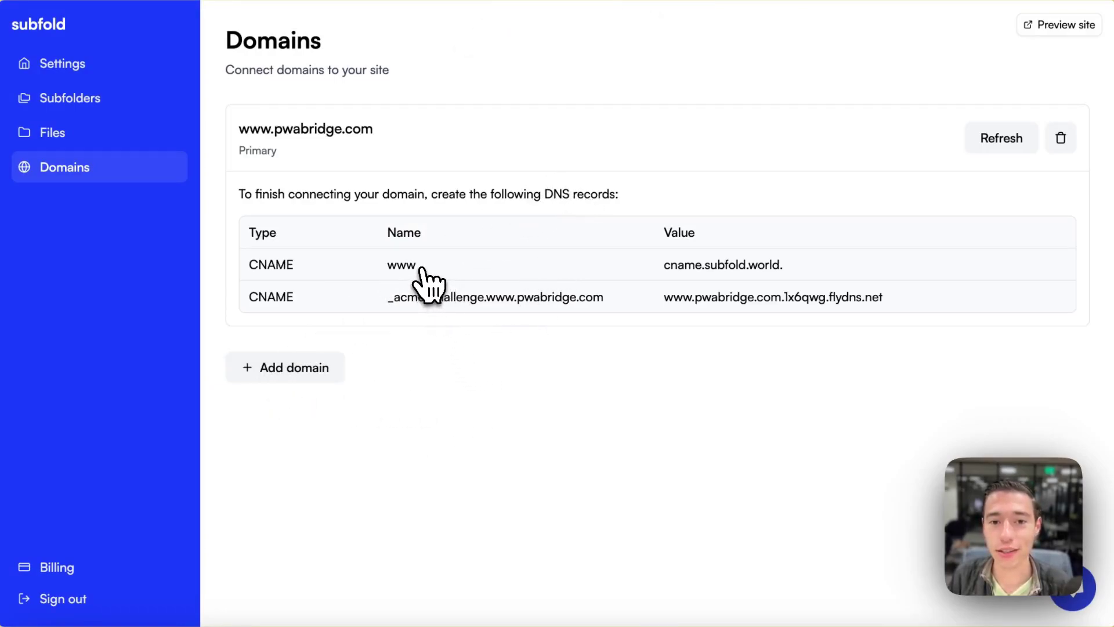
pyautogui.moveTo(790, 268); pyautogui.dragTo(664, 266)
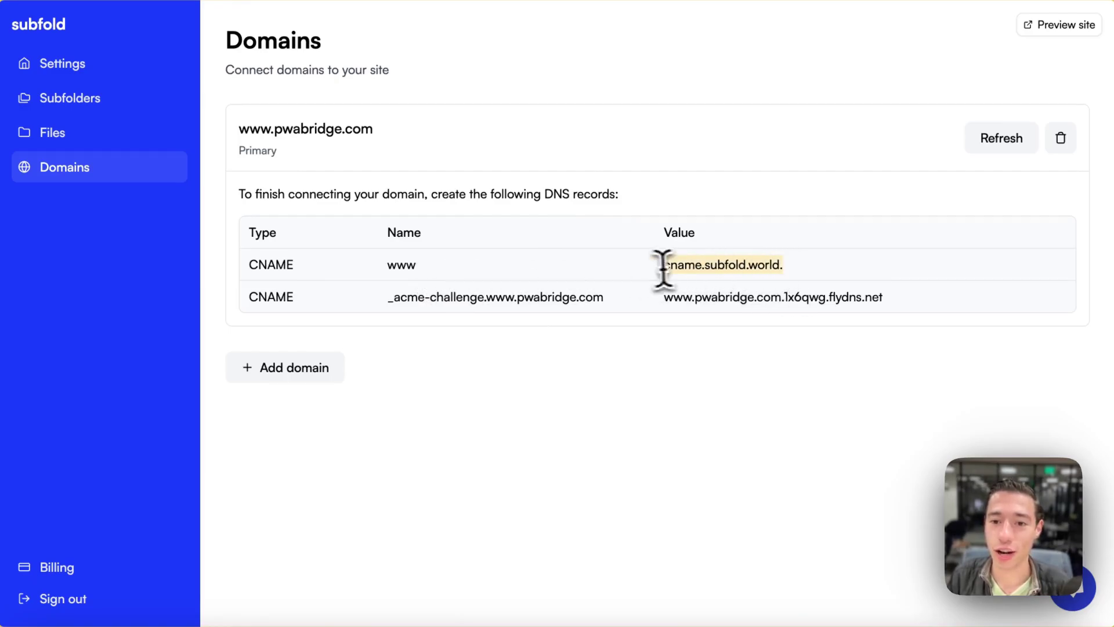
# Step: Create a GoDaddy CNAME record named www with value cname.subfold.world
pyautogui.moveTo(99, 273)
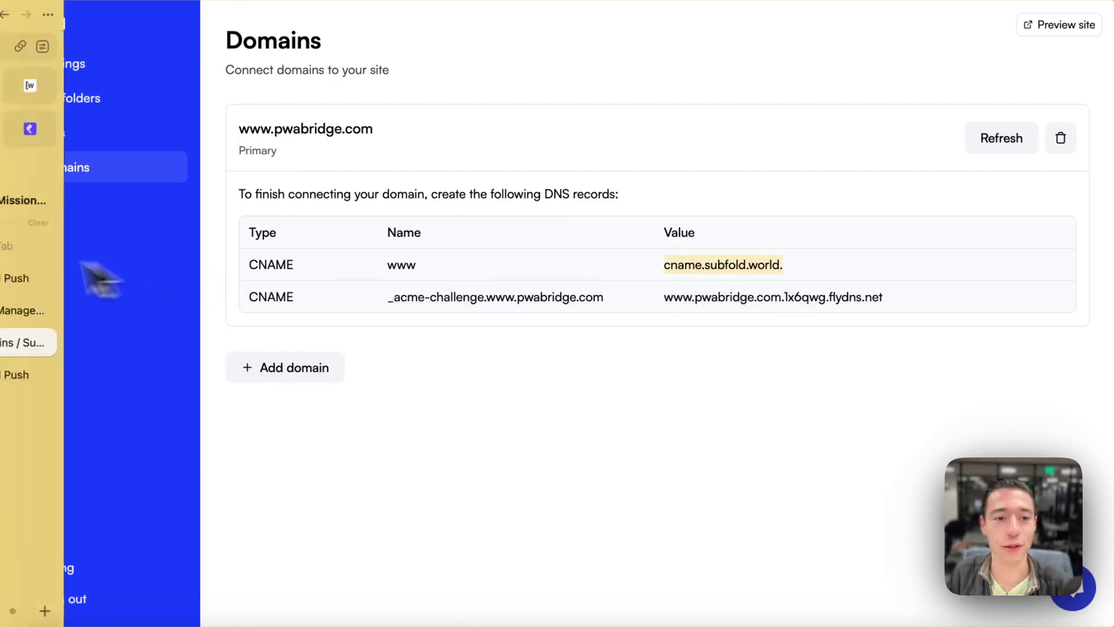
pyautogui.click(45, 311)
pyautogui.click(479, 296)
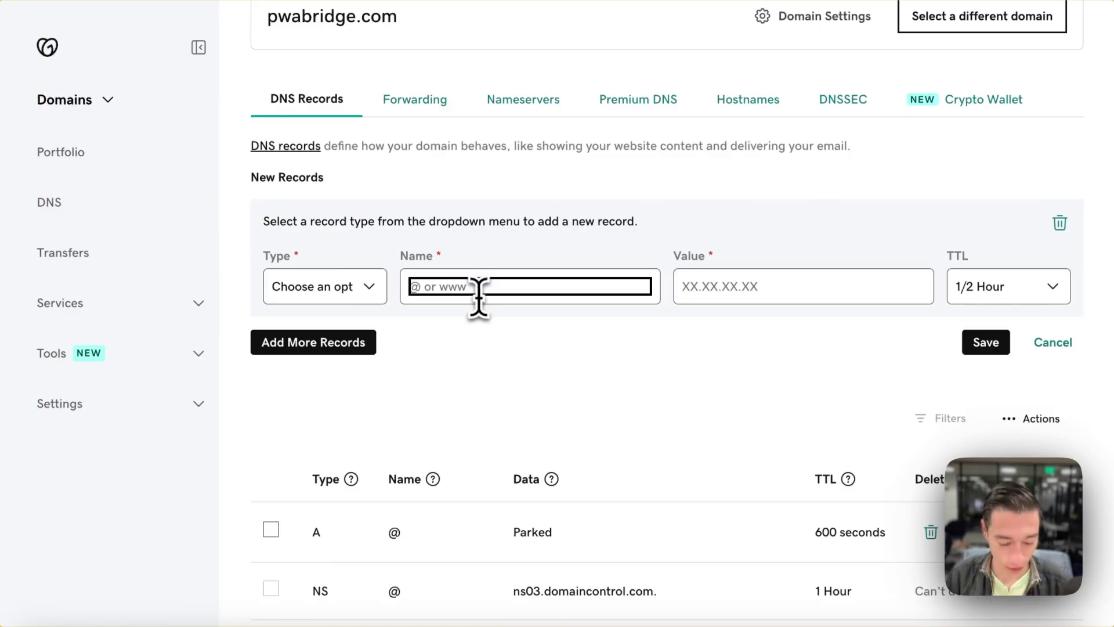
pyautogui.click(345, 296)
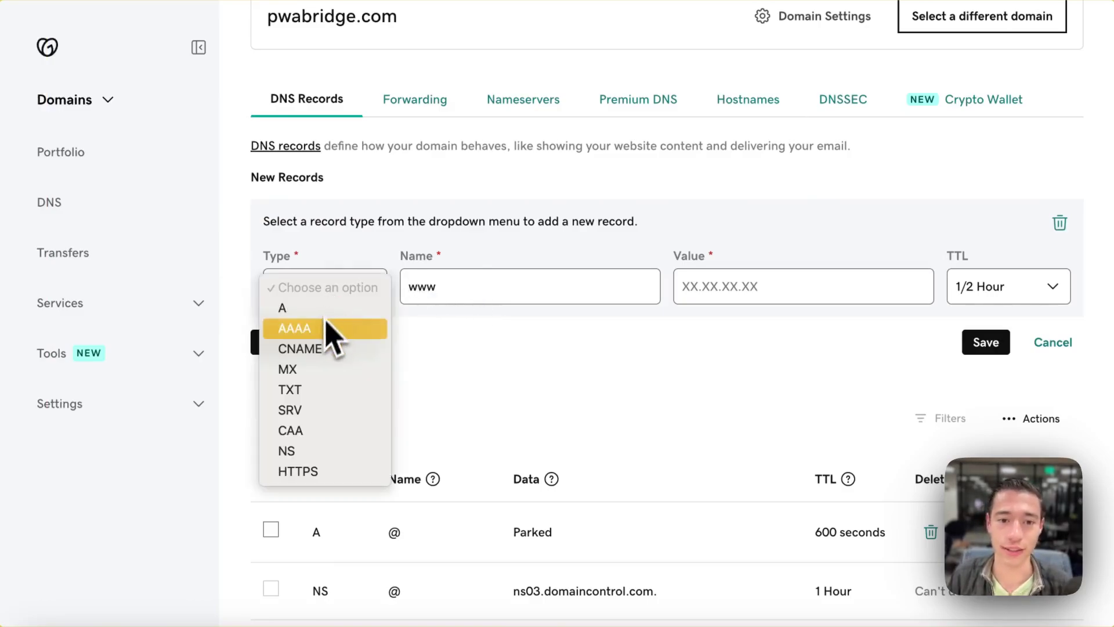
pyautogui.click(312, 351)
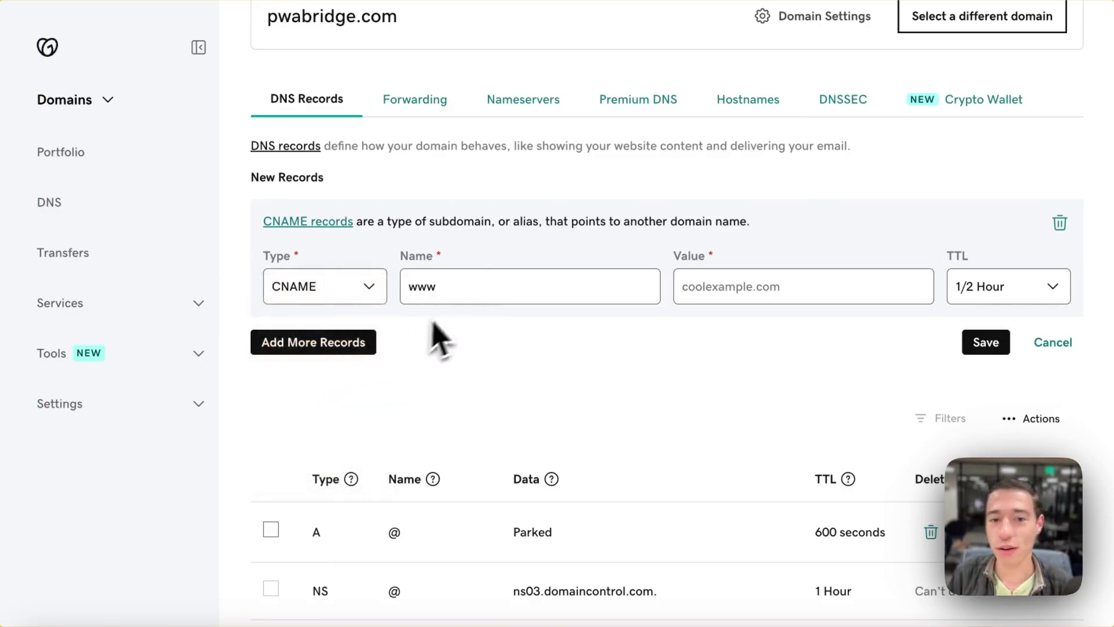
pyautogui.click(735, 281)
pyautogui.click(848, 244)
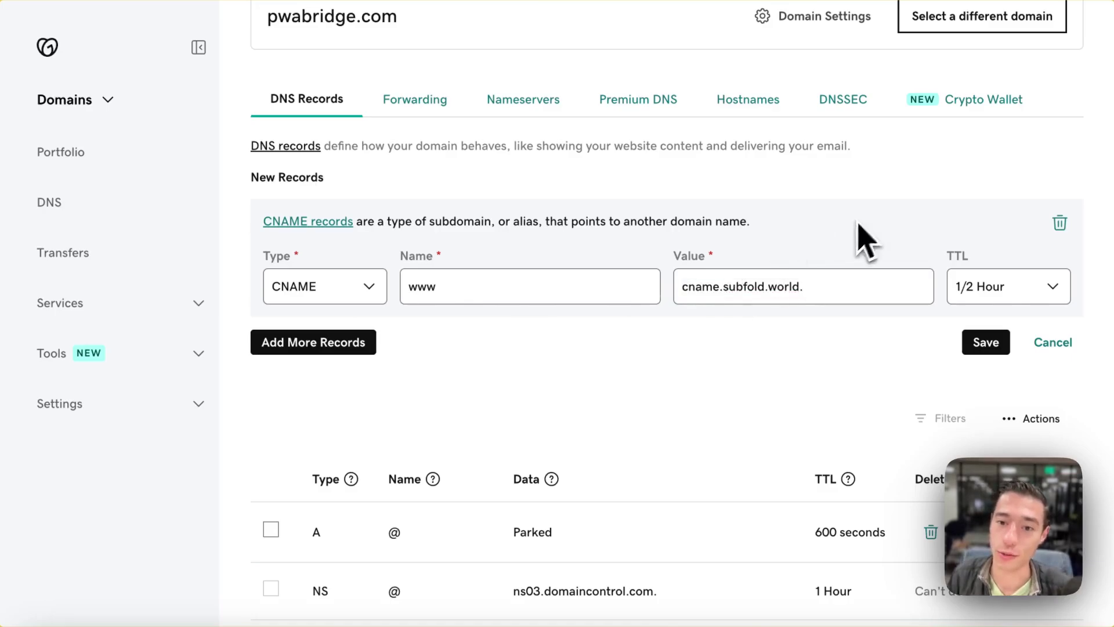
pyautogui.click(711, 287)
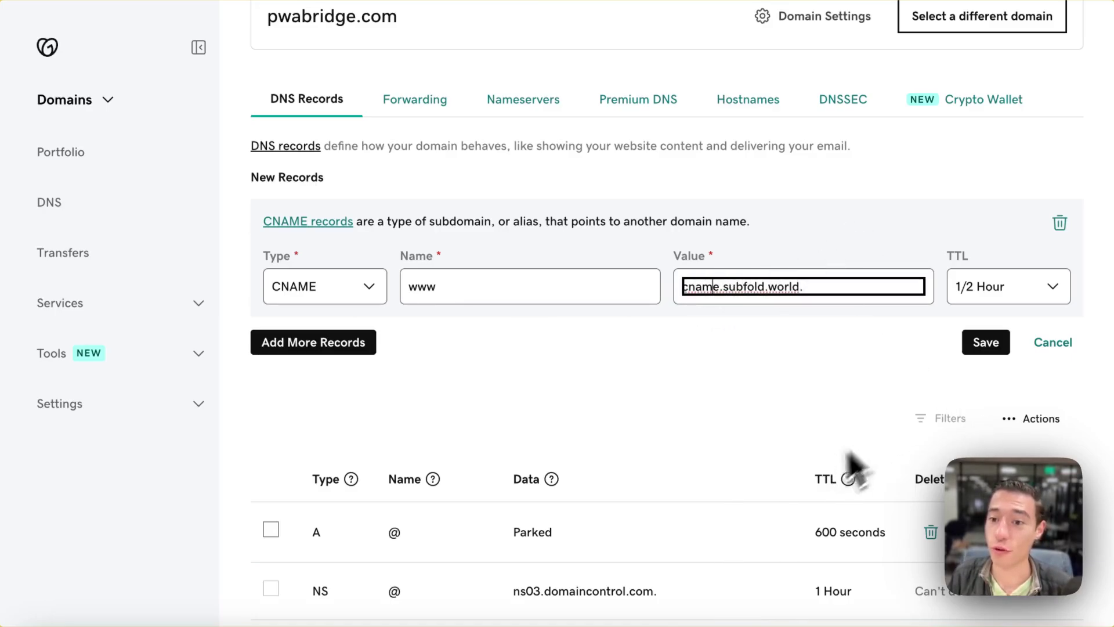
# Step: Give the www record a custom 600-second TTL and add a second record row
pyautogui.click(998, 286)
pyautogui.press('Escape')
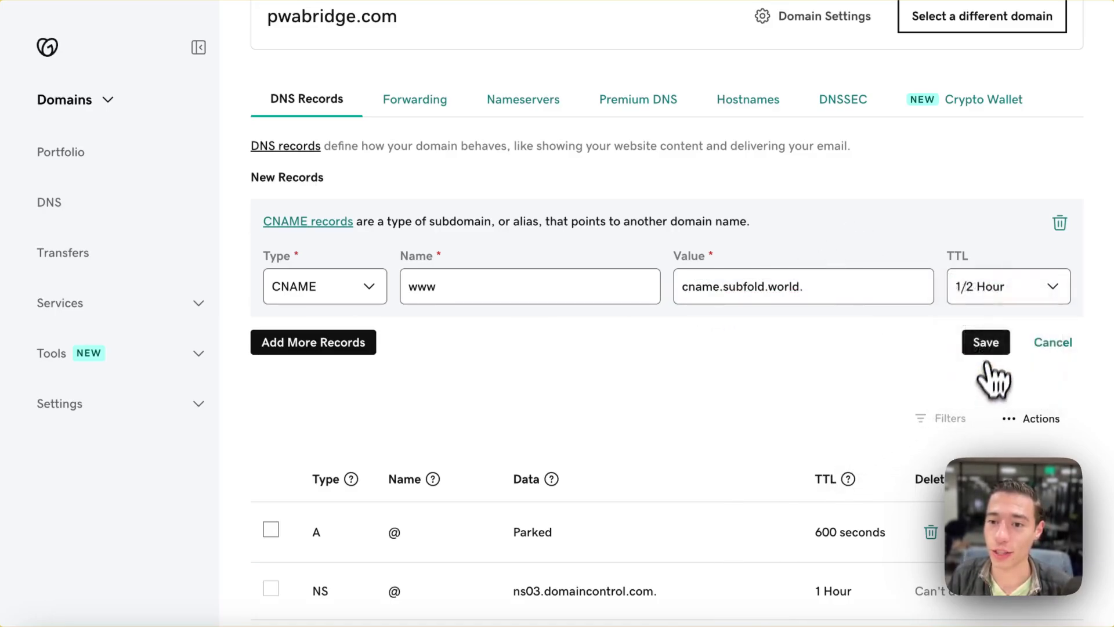
pyautogui.click(994, 380)
pyautogui.click(988, 344)
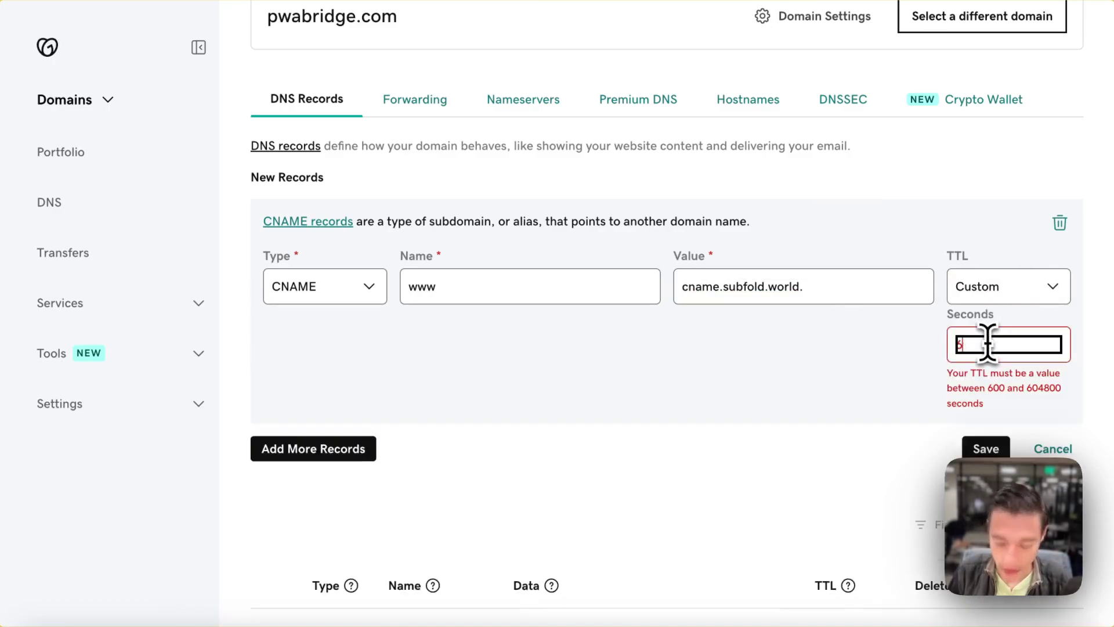
pyautogui.write('600')
pyautogui.click(301, 401)
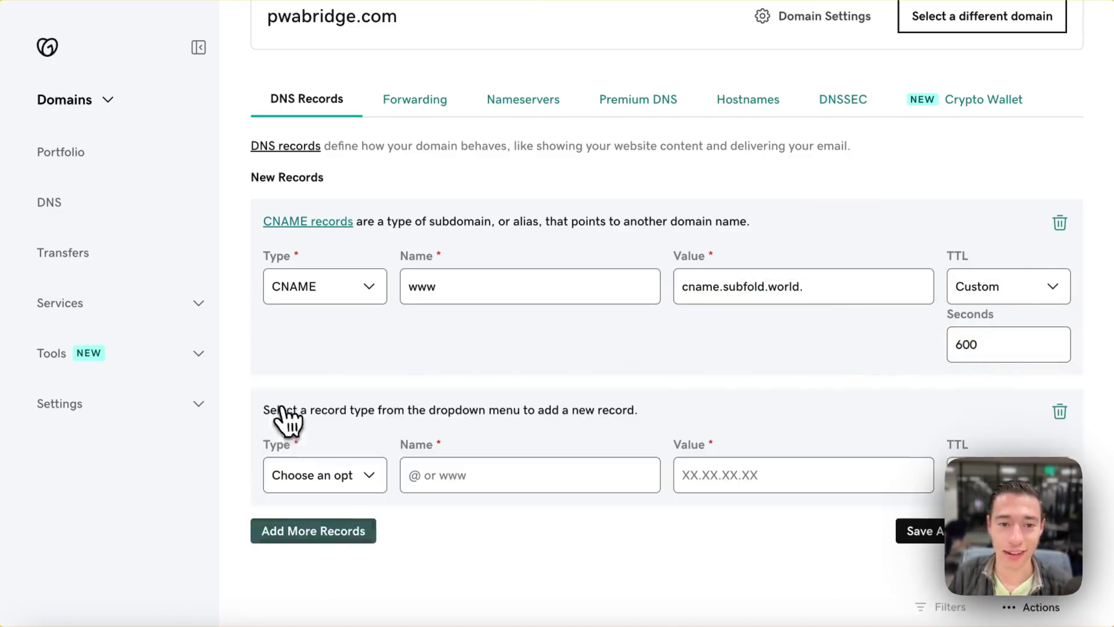
pyautogui.click(319, 475)
pyautogui.click(310, 540)
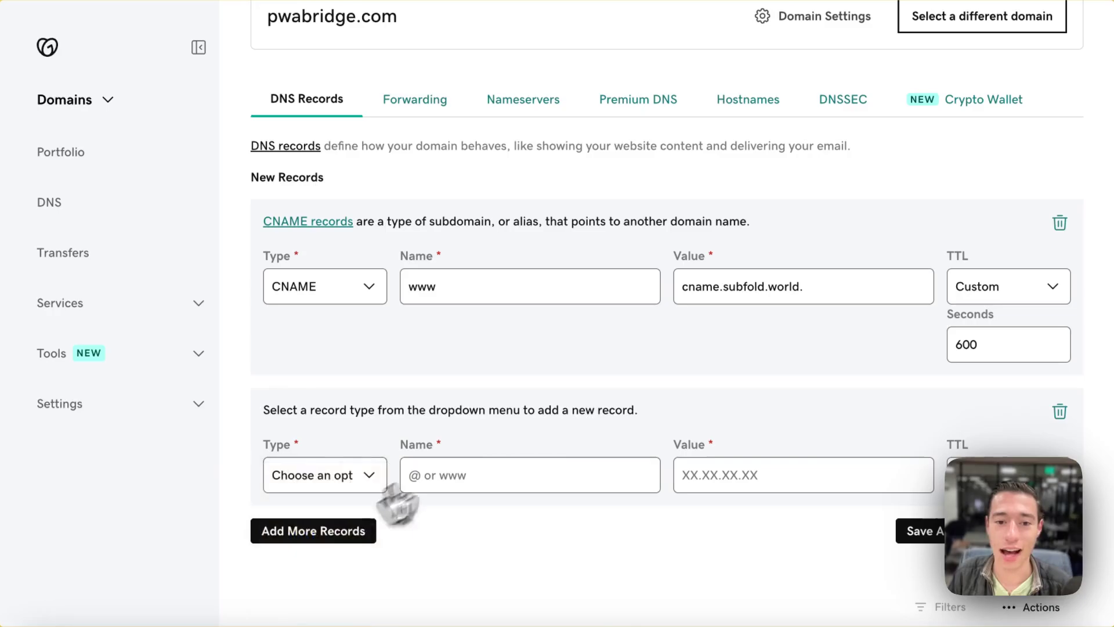
pyautogui.scroll(-3, 464, 459)
pyautogui.click(455, 299)
pyautogui.moveTo(20, 375)
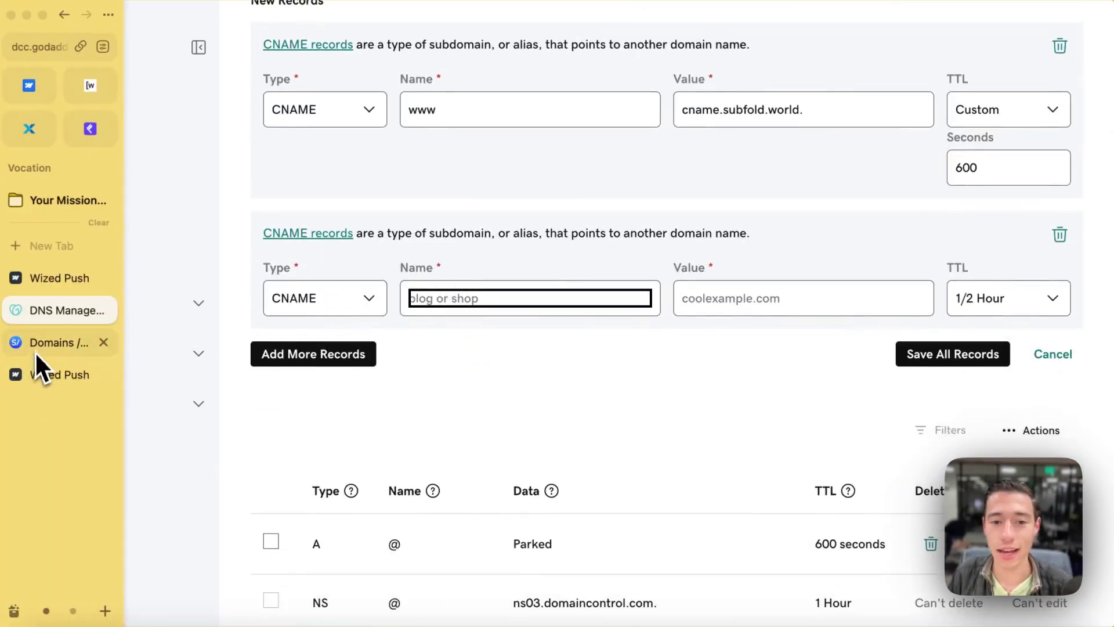
pyautogui.click(36, 347)
pyautogui.moveTo(604, 298); pyautogui.dragTo(394, 299)
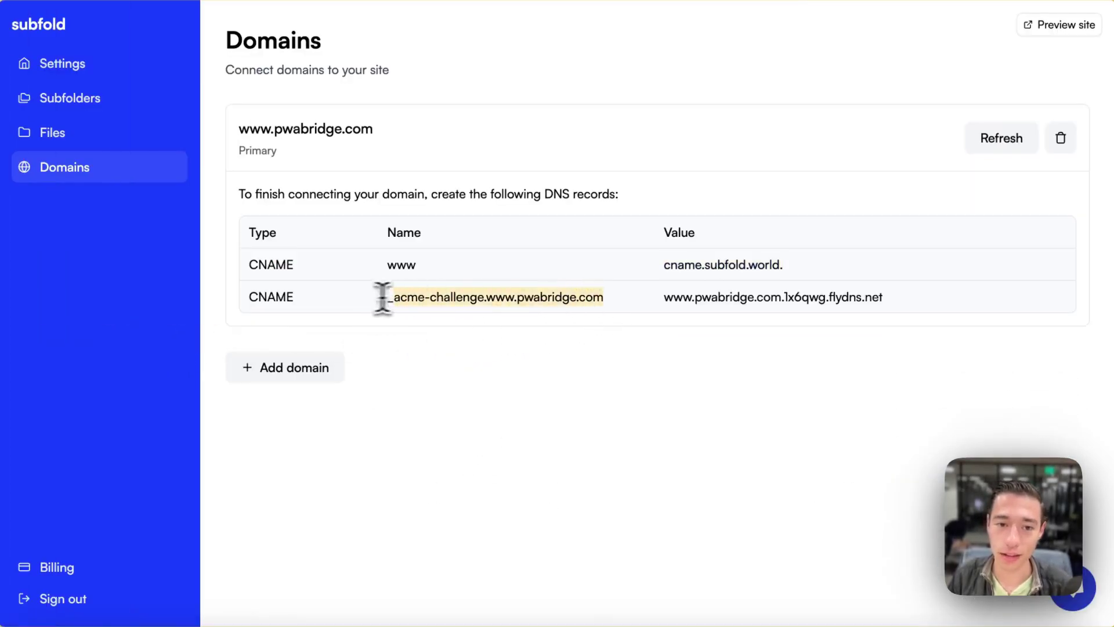
pyautogui.click(388, 299)
pyautogui.tripleClick(401, 300)
pyautogui.press('super+c')
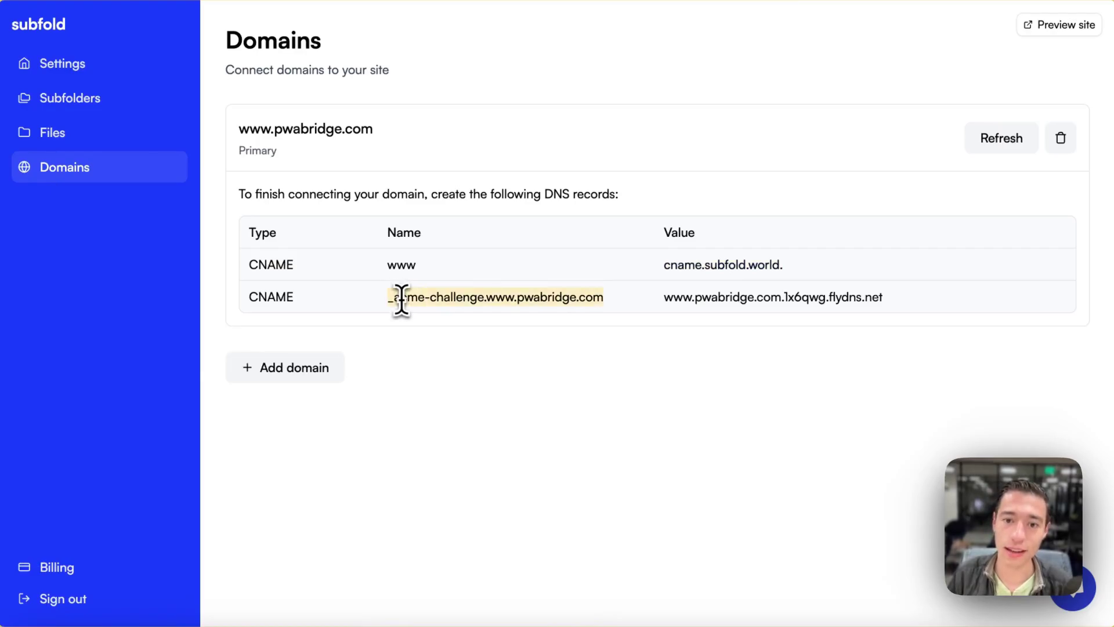
pyautogui.moveTo(50, 261)
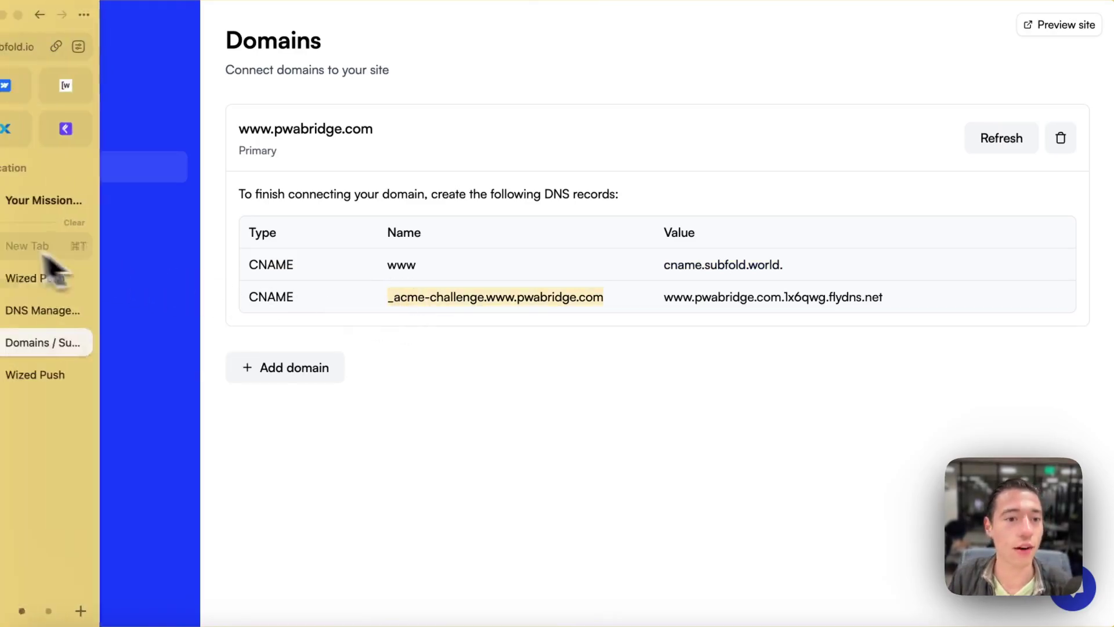
pyautogui.click(36, 312)
pyautogui.press('super+v')
pyautogui.click(818, 300)
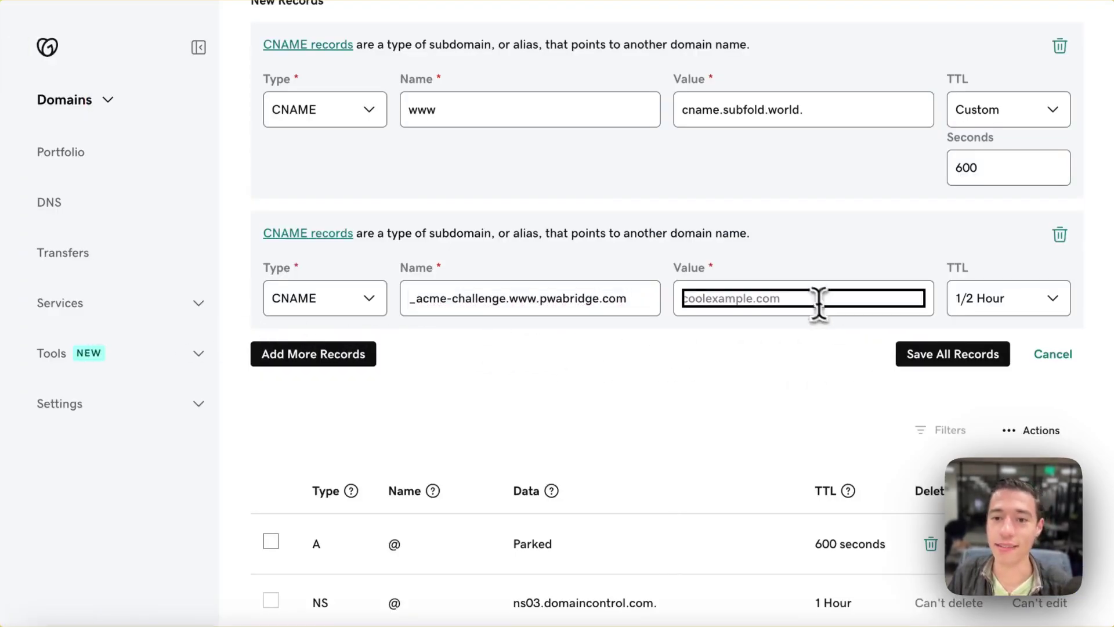
pyautogui.moveTo(6, 383)
pyautogui.click(51, 343)
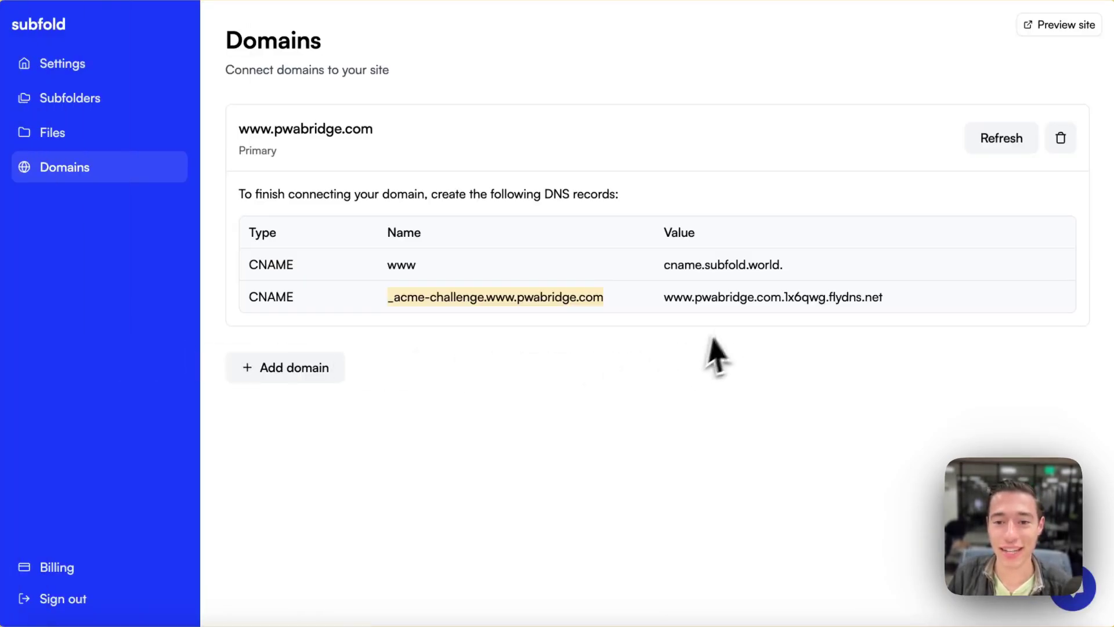
pyautogui.tripleClick(718, 302)
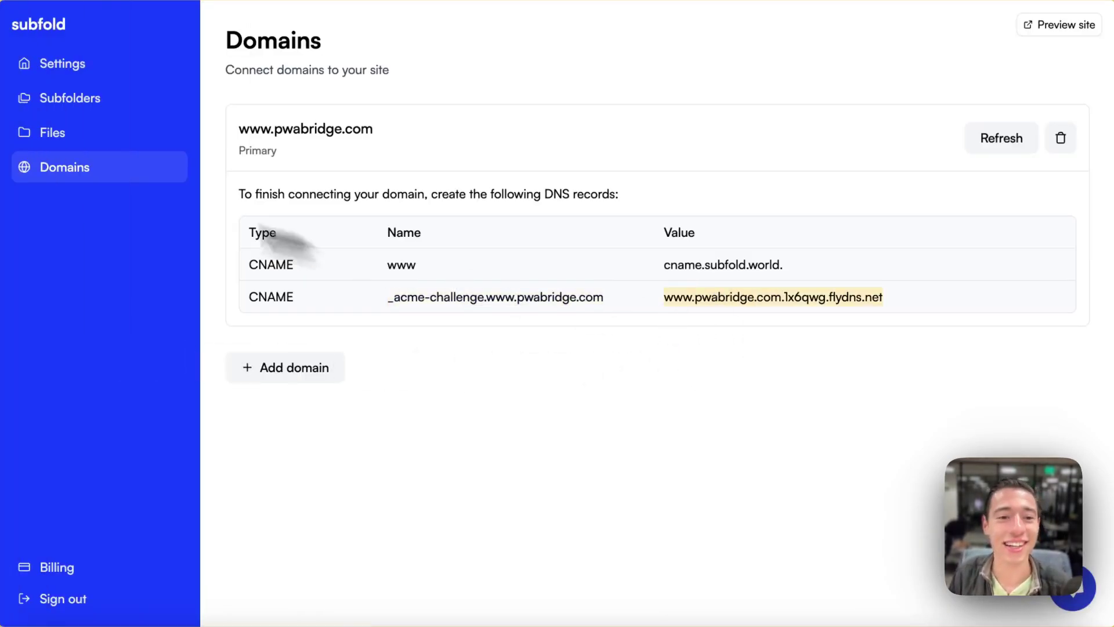
pyautogui.moveTo(12, 279)
pyautogui.click(36, 311)
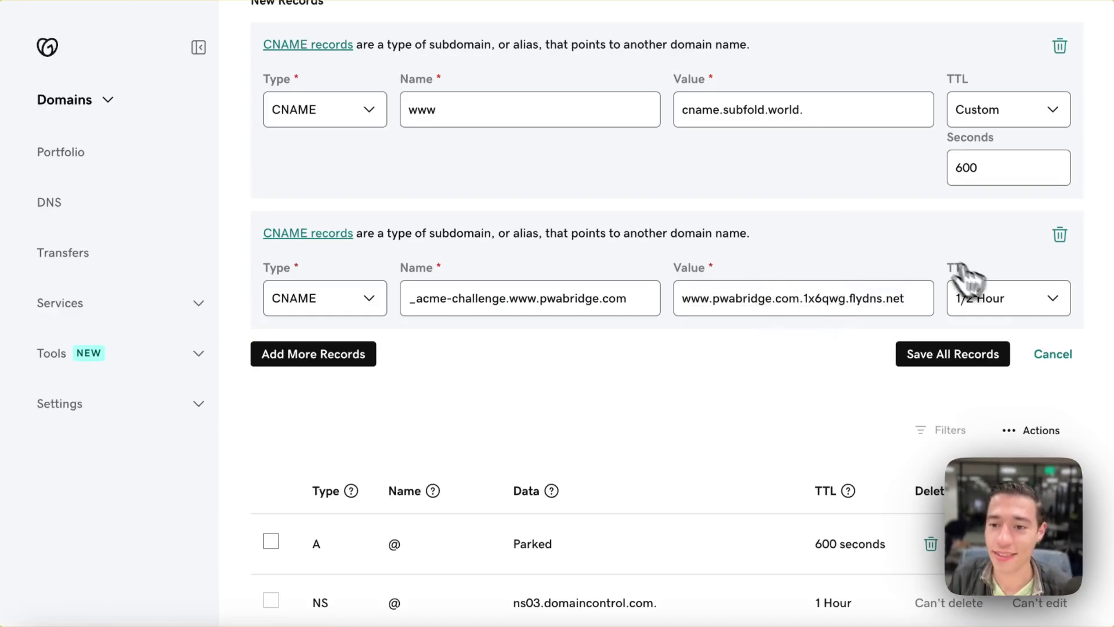
pyautogui.click(968, 293)
pyautogui.click(977, 401)
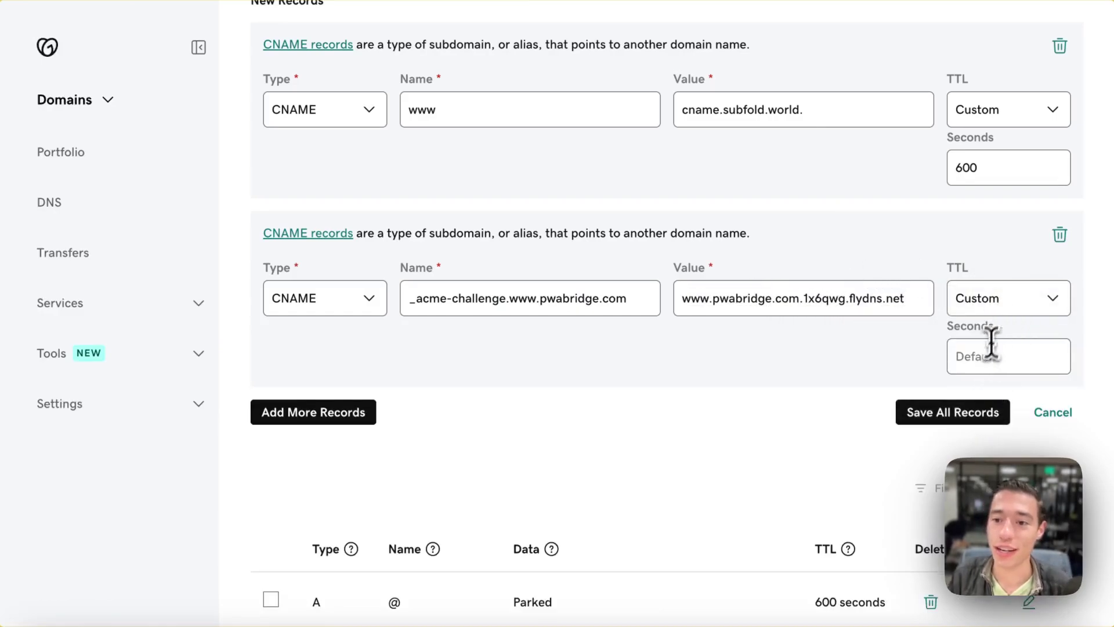
pyautogui.click(984, 365)
pyautogui.write('600')
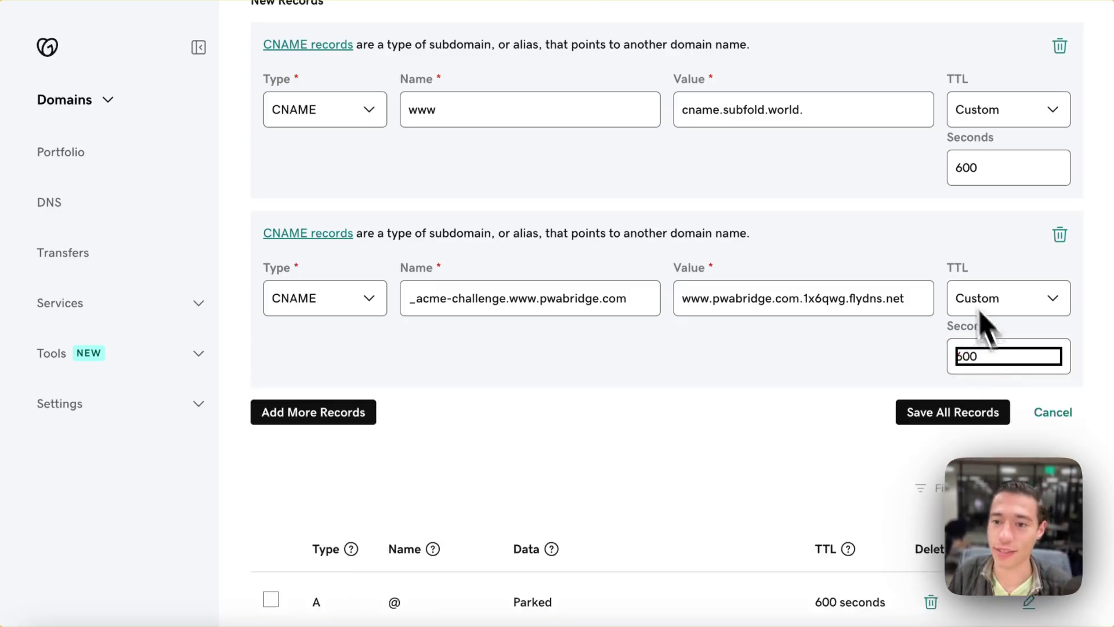
pyautogui.scroll(-1, 859, 325)
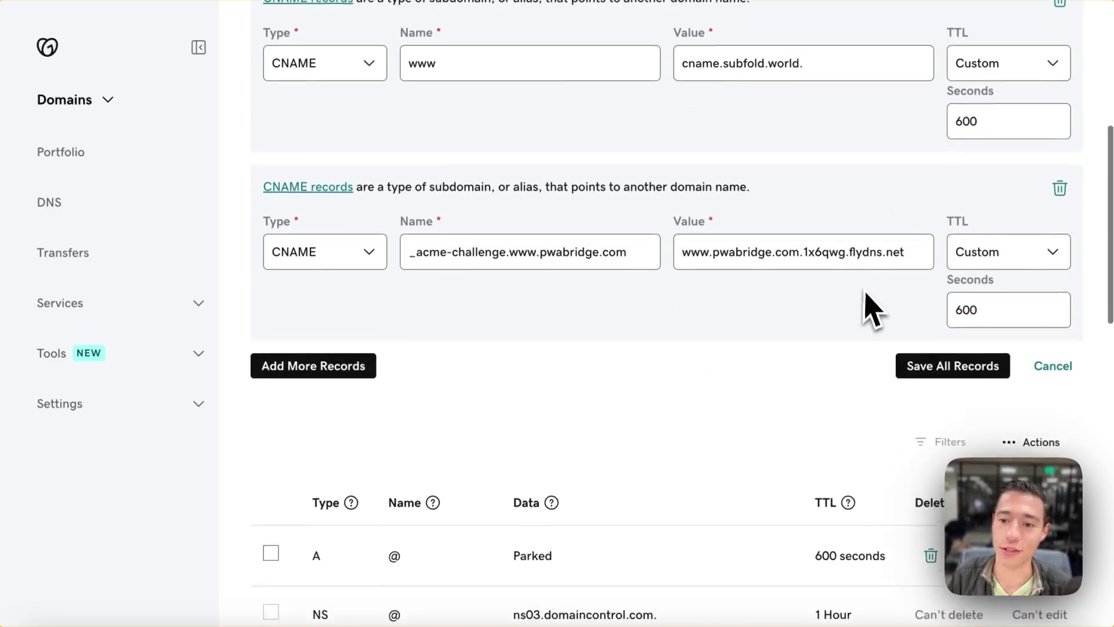
# Step: Save both CNAME records keeping their names as entered, then go to Forwarding
pyautogui.click(979, 376)
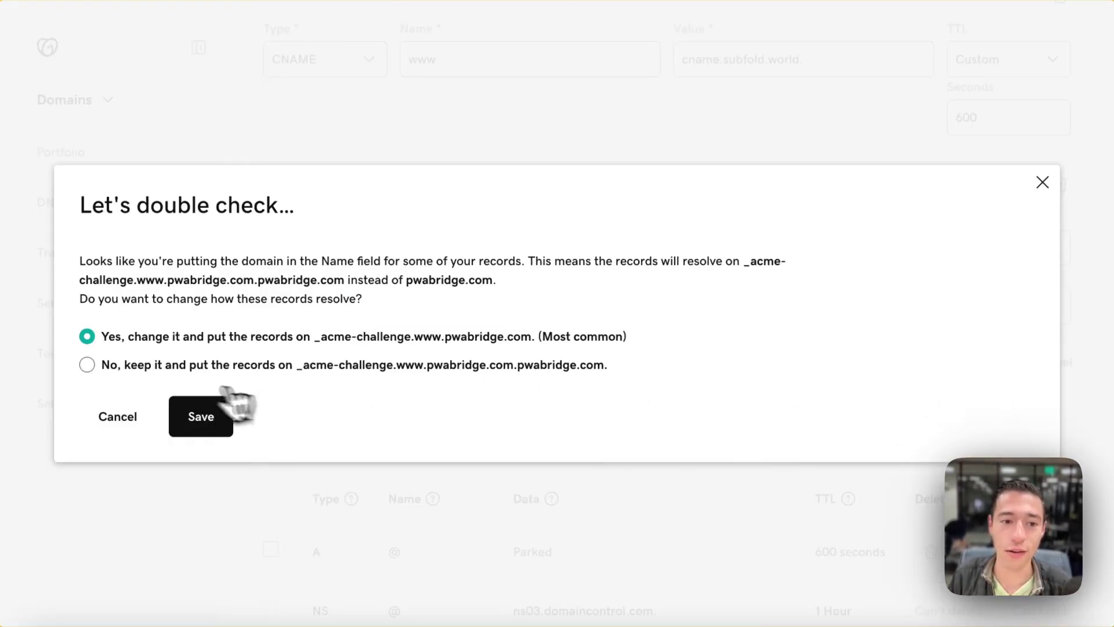
pyautogui.click(88, 365)
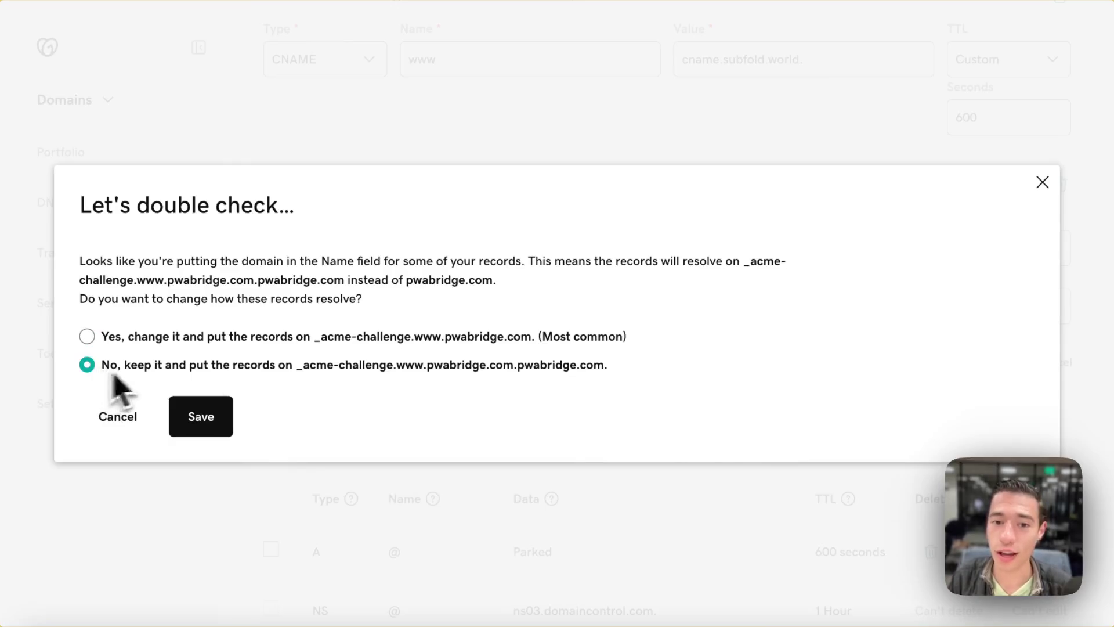
pyautogui.click(214, 423)
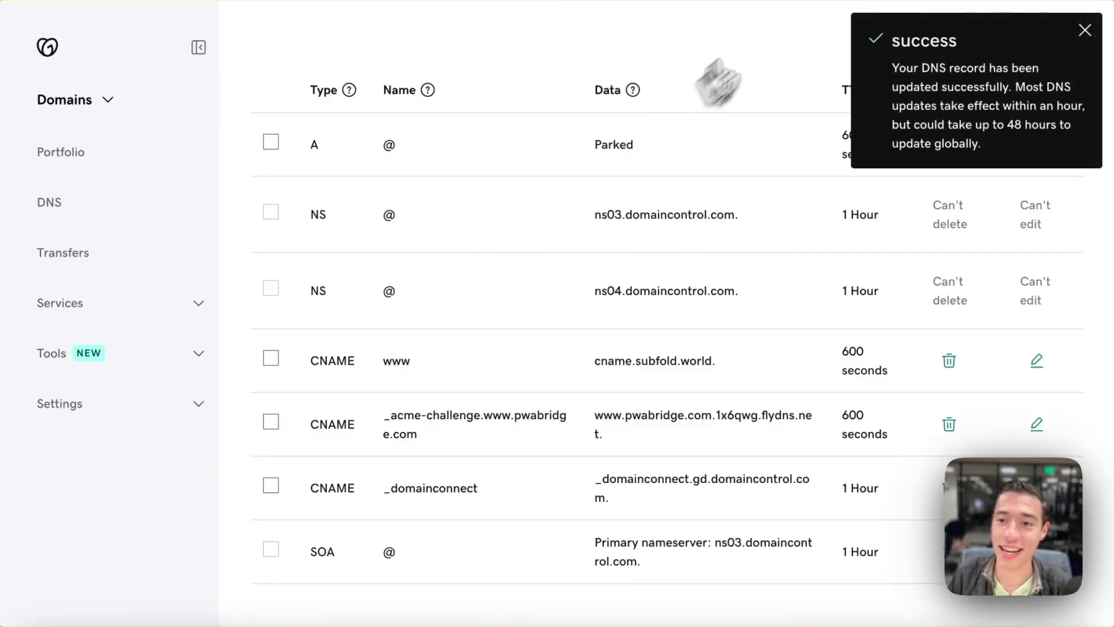
pyautogui.scroll(6, 713, 110)
pyautogui.click(1085, 30)
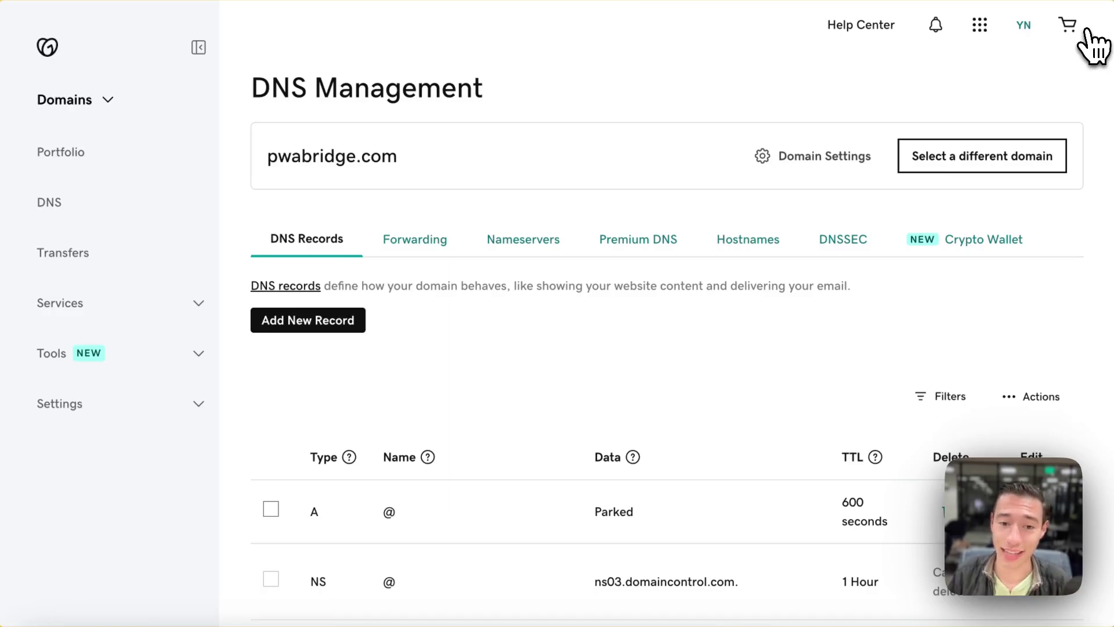
pyautogui.click(407, 243)
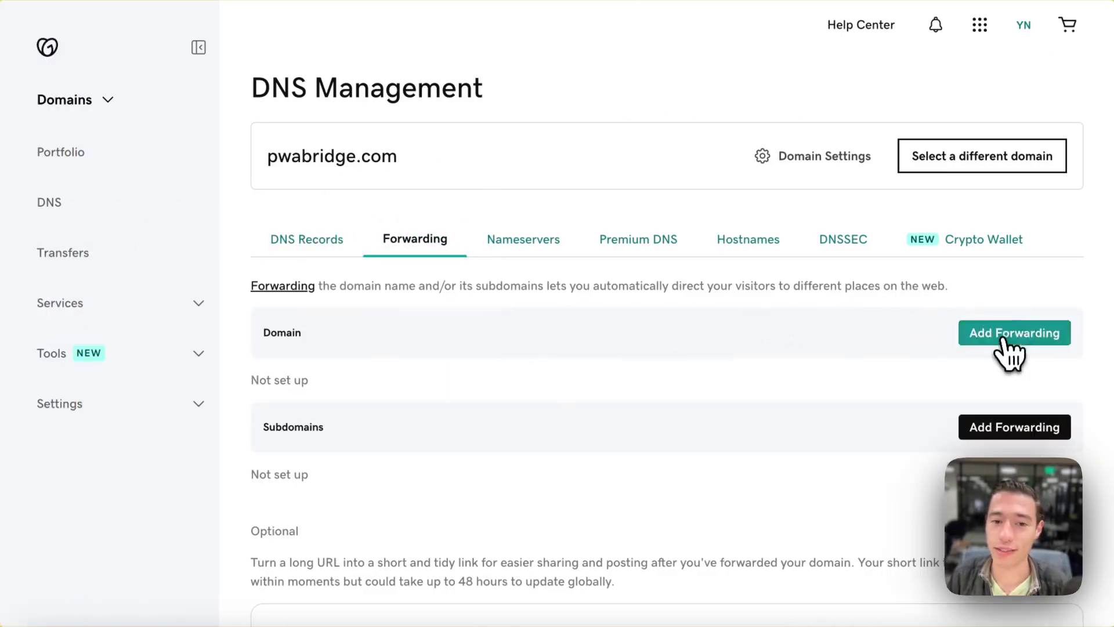
pyautogui.click(1009, 334)
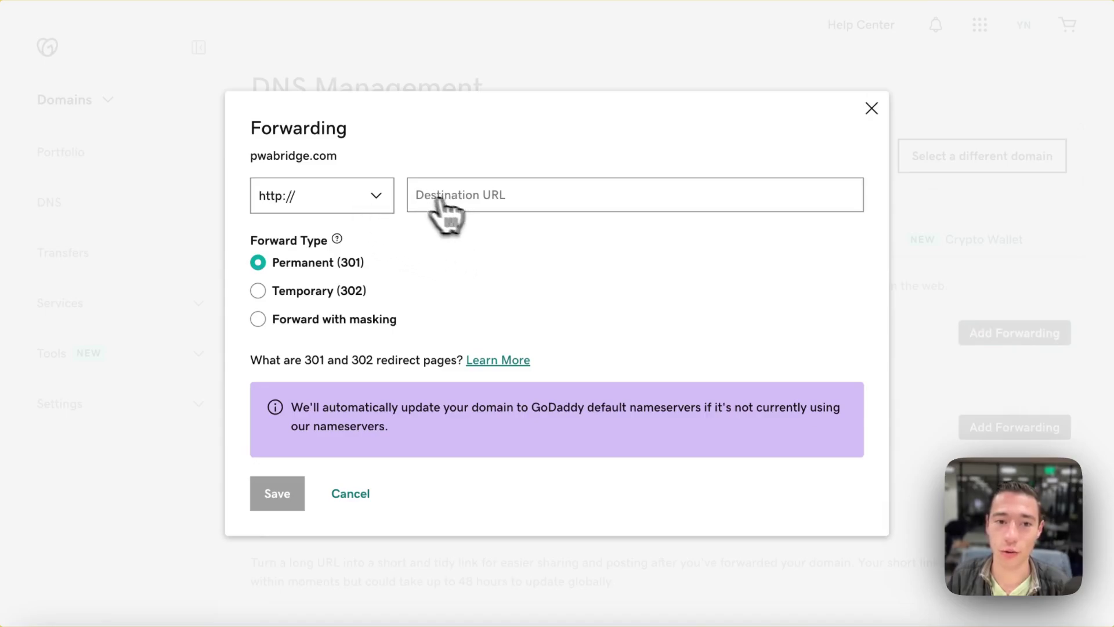
pyautogui.moveTo(255, 155); pyautogui.dragTo(375, 183)
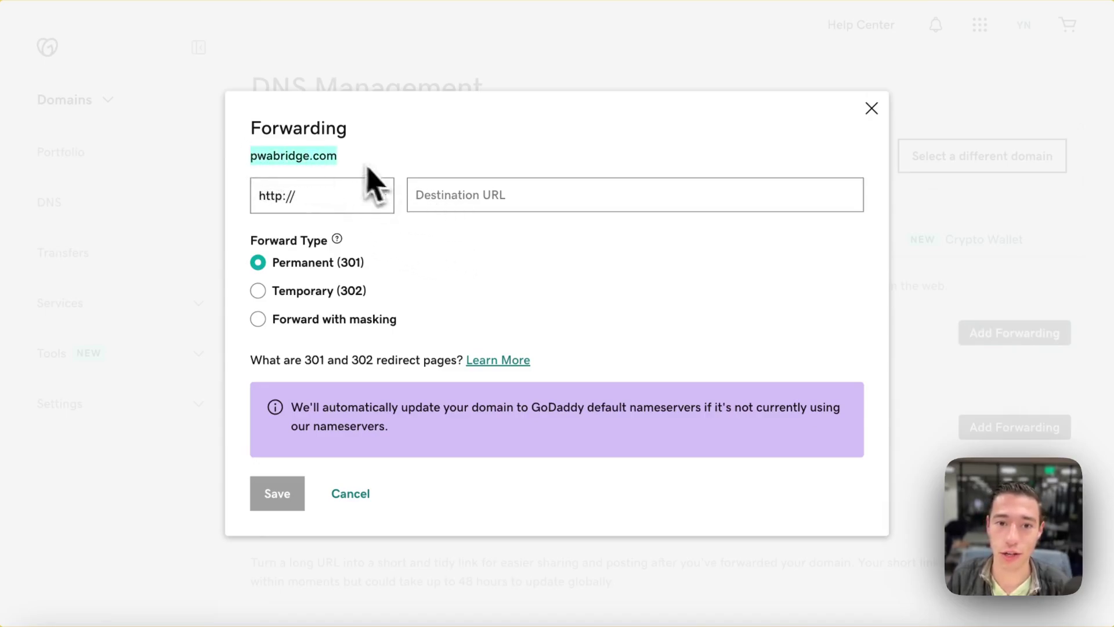
pyautogui.click(455, 197)
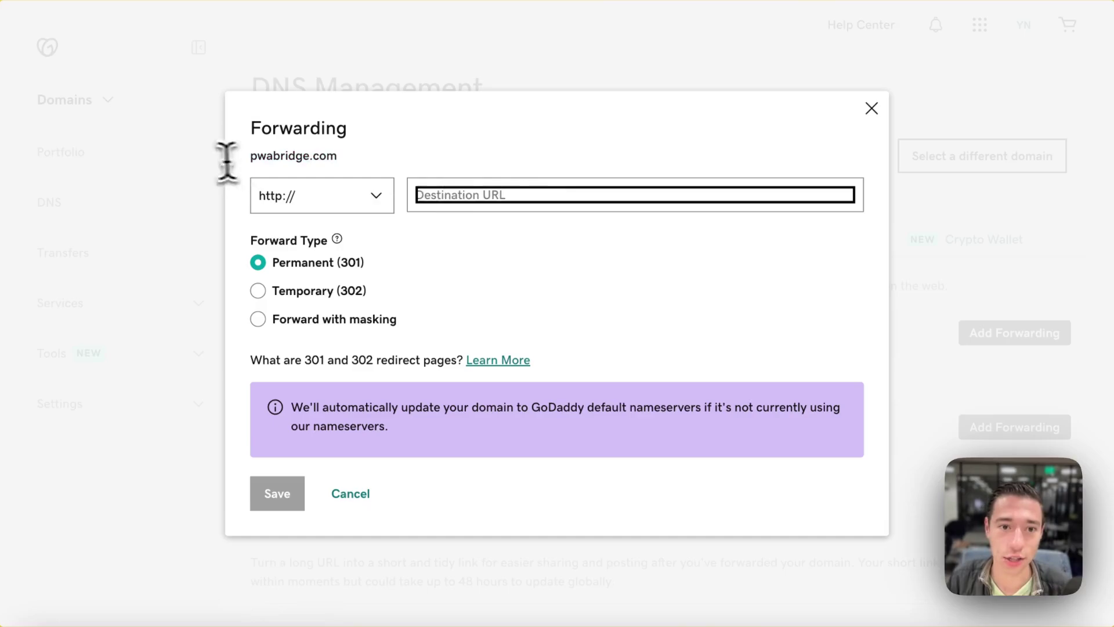
pyautogui.doubleClick(291, 156)
pyautogui.click(413, 196)
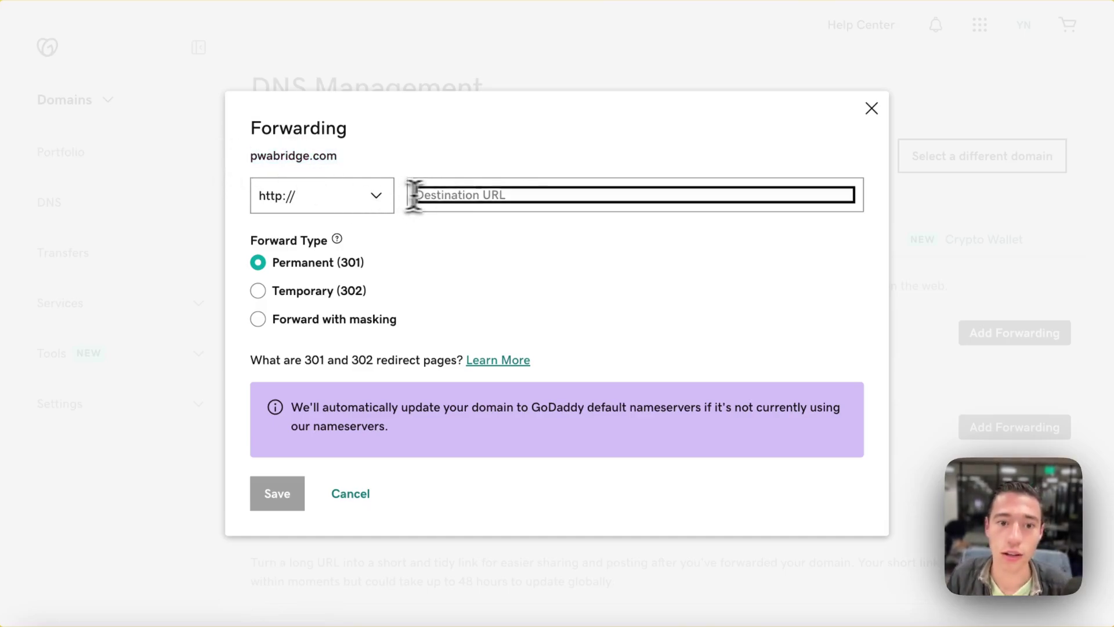
pyautogui.write('www.pwabridge.com')
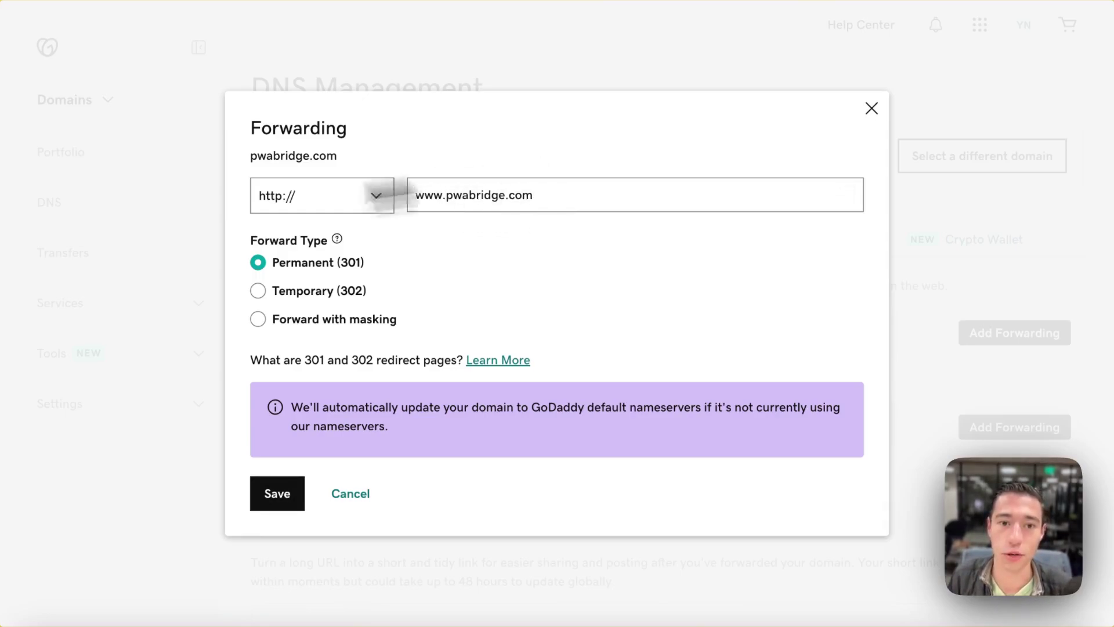
pyautogui.moveTo(5, 272)
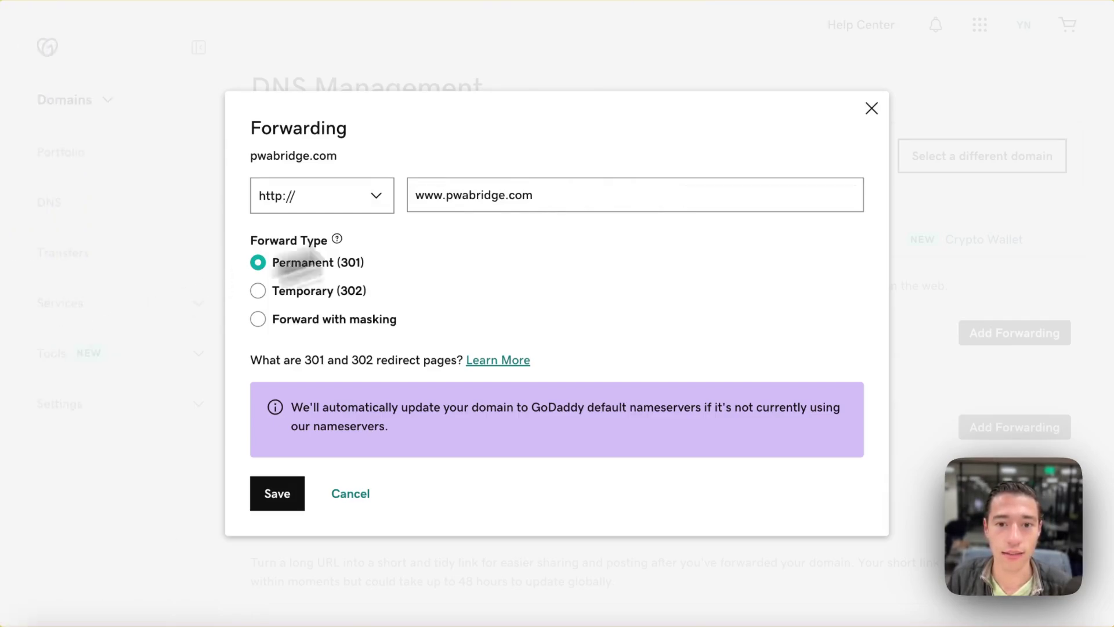
pyautogui.click(580, 195)
pyautogui.press('super+a')
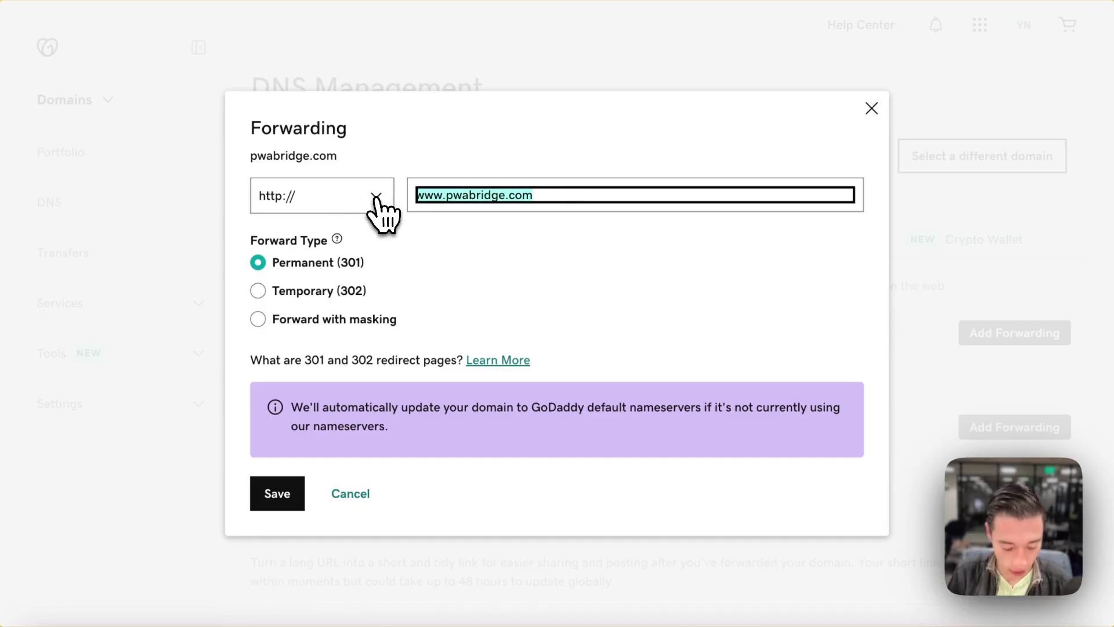
pyautogui.moveTo(42, 334)
pyautogui.click(47, 246)
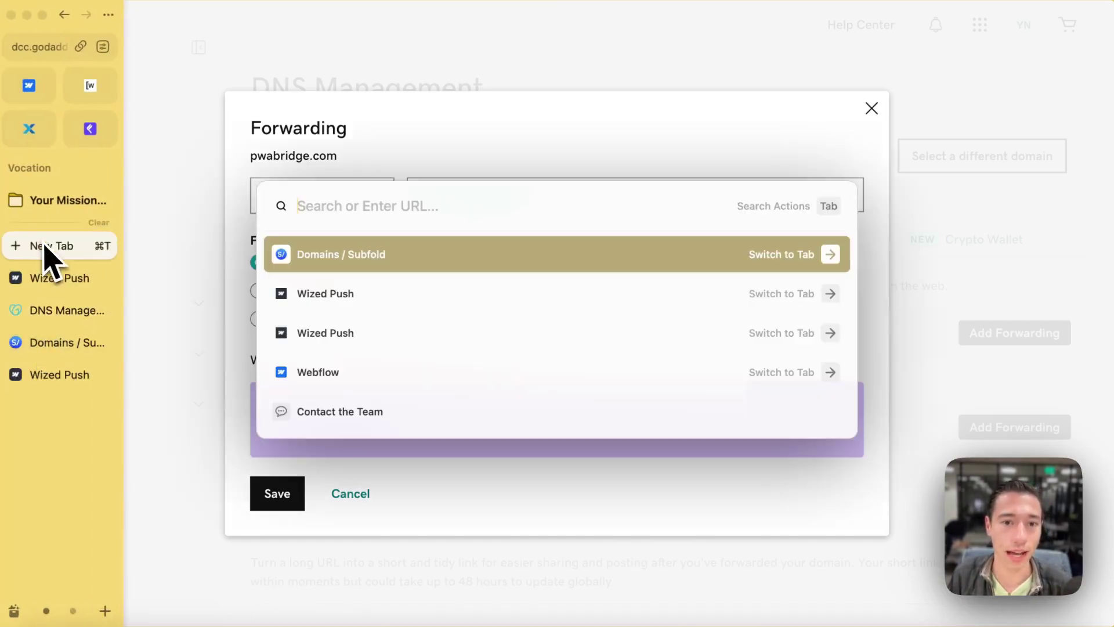
pyautogui.press('Escape')
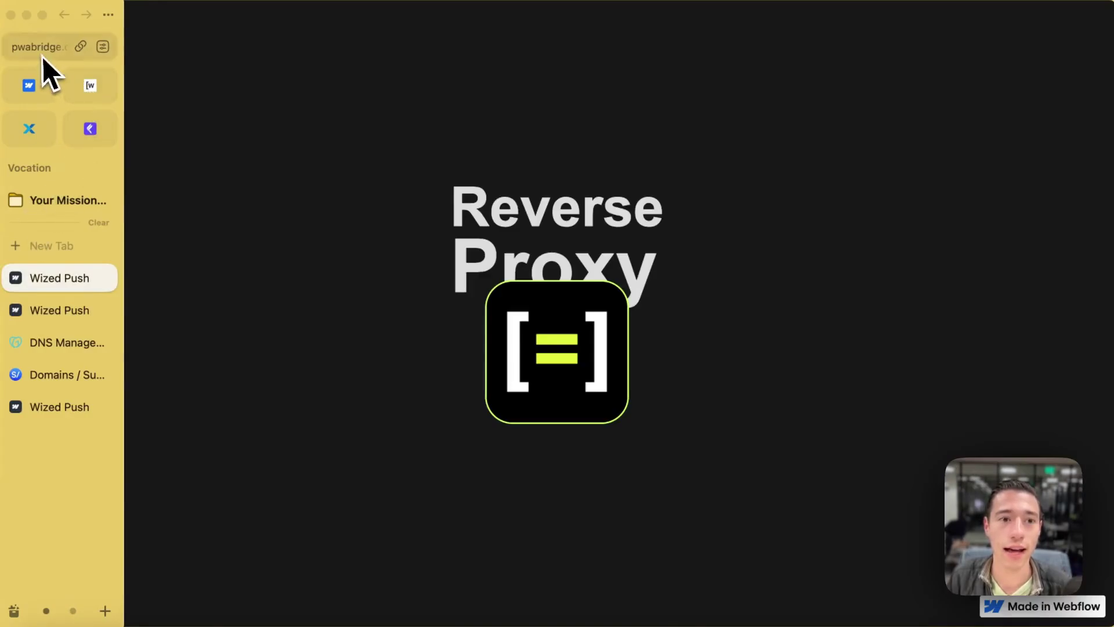
pyautogui.click(43, 57)
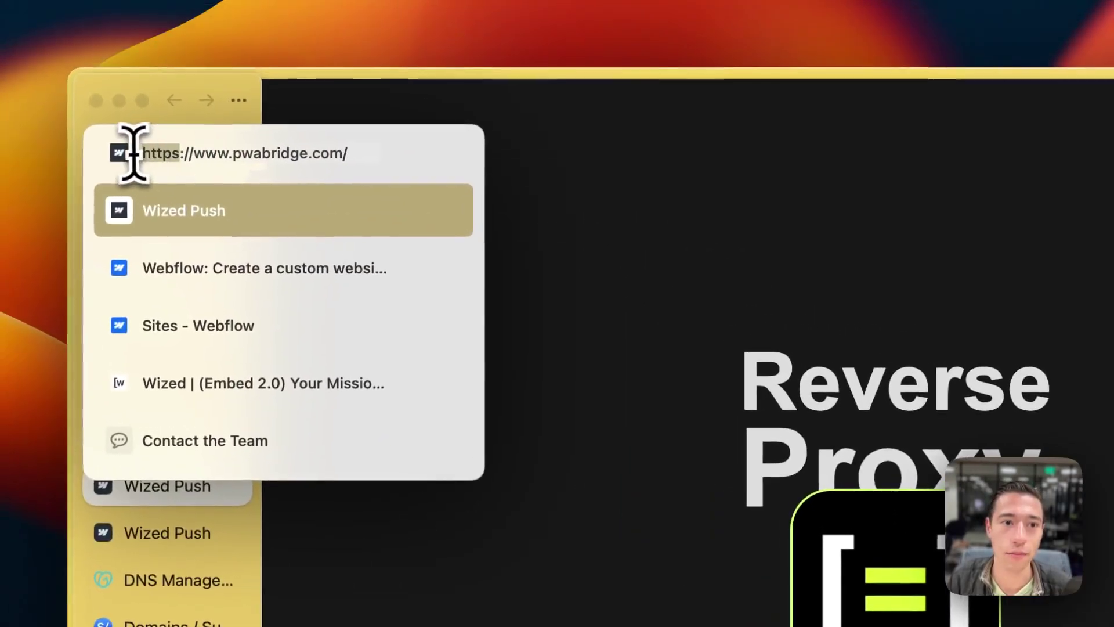
pyautogui.press('Escape')
pyautogui.click(174, 580)
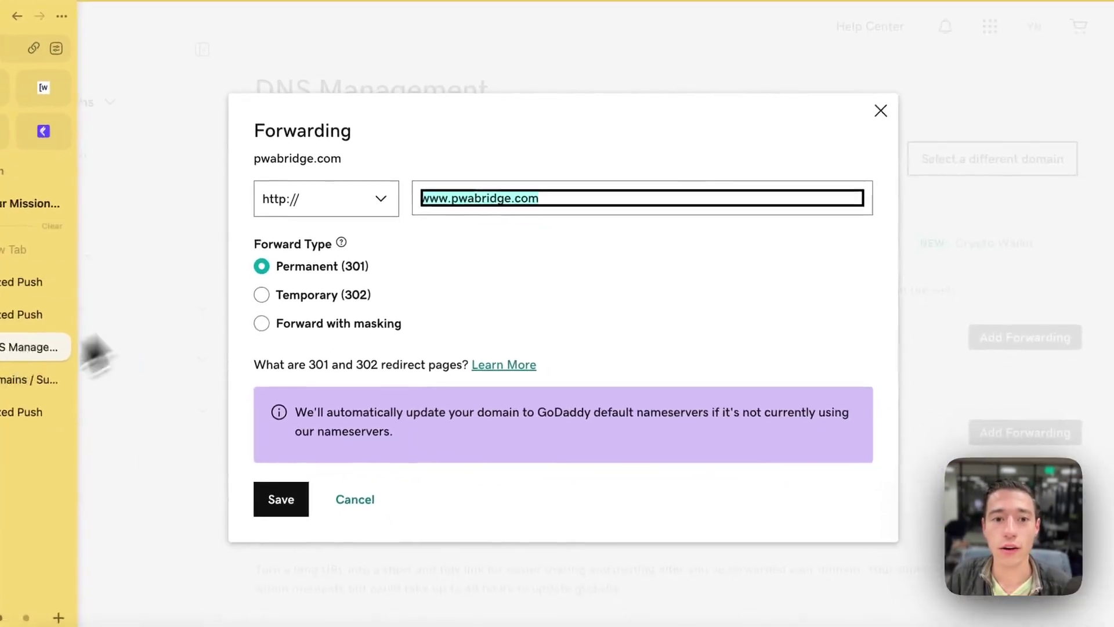
pyautogui.click(359, 200)
pyautogui.click(325, 218)
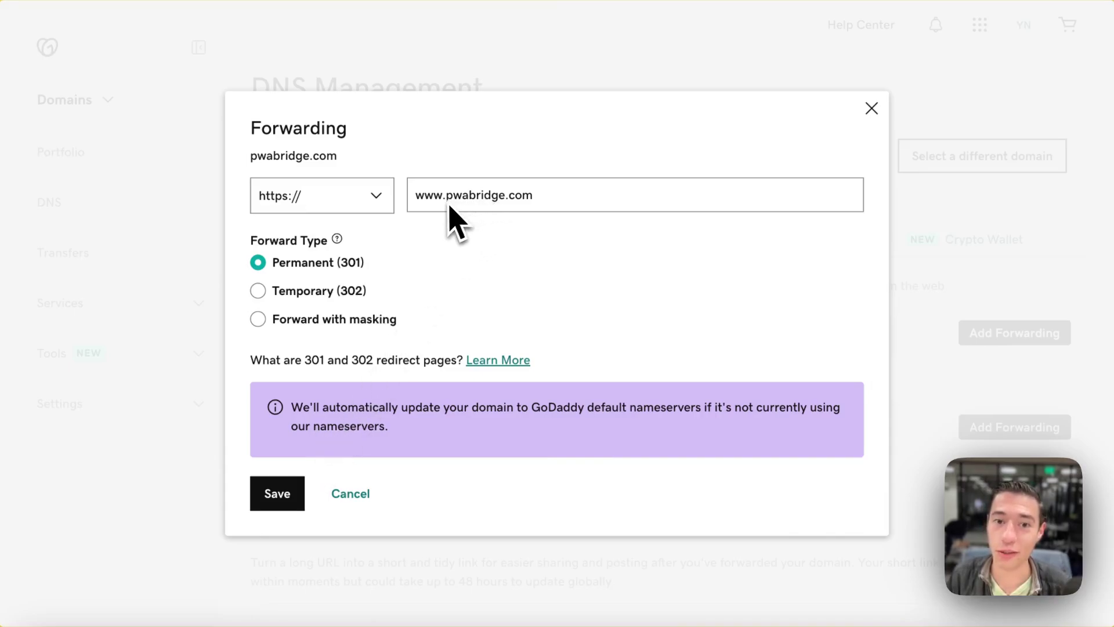
pyautogui.click(281, 497)
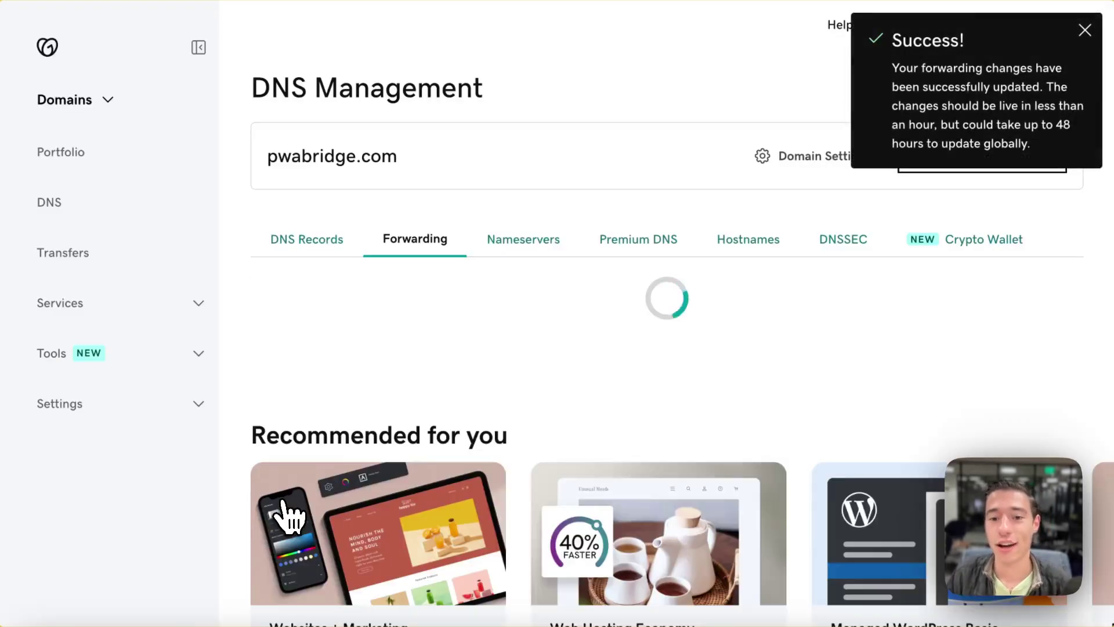
pyautogui.click(1085, 31)
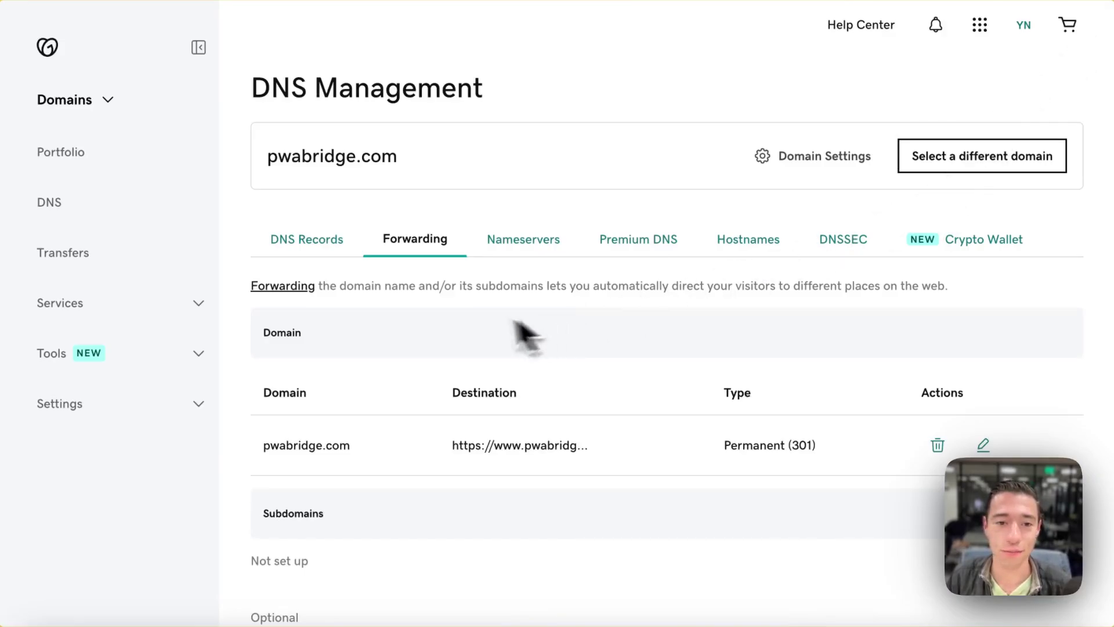
pyautogui.click(322, 250)
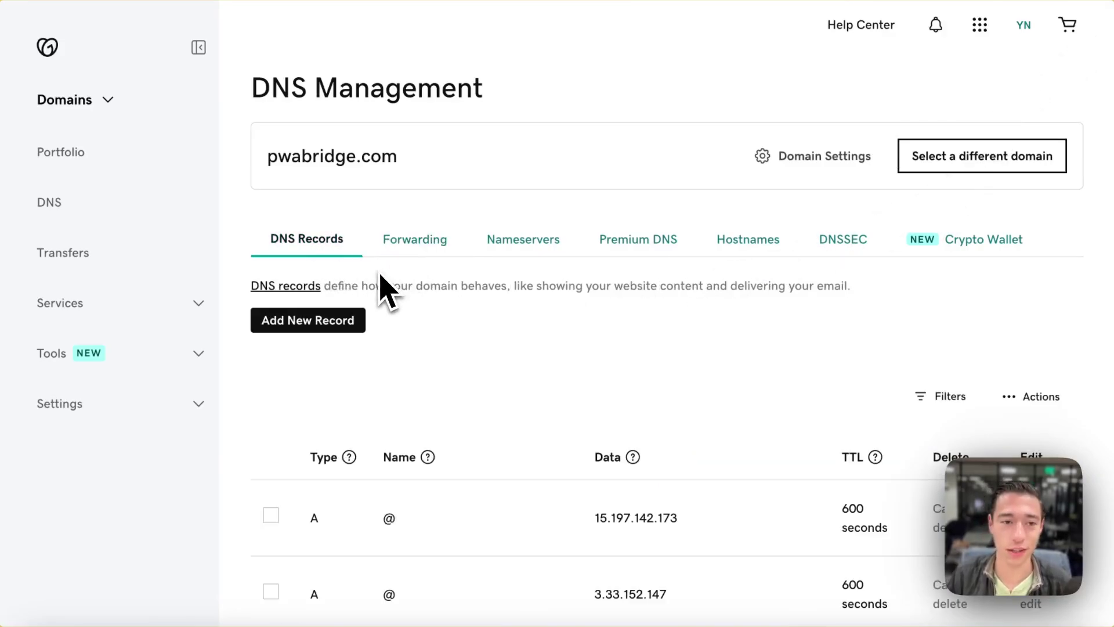
pyautogui.moveTo(11, 285)
pyautogui.click(52, 277)
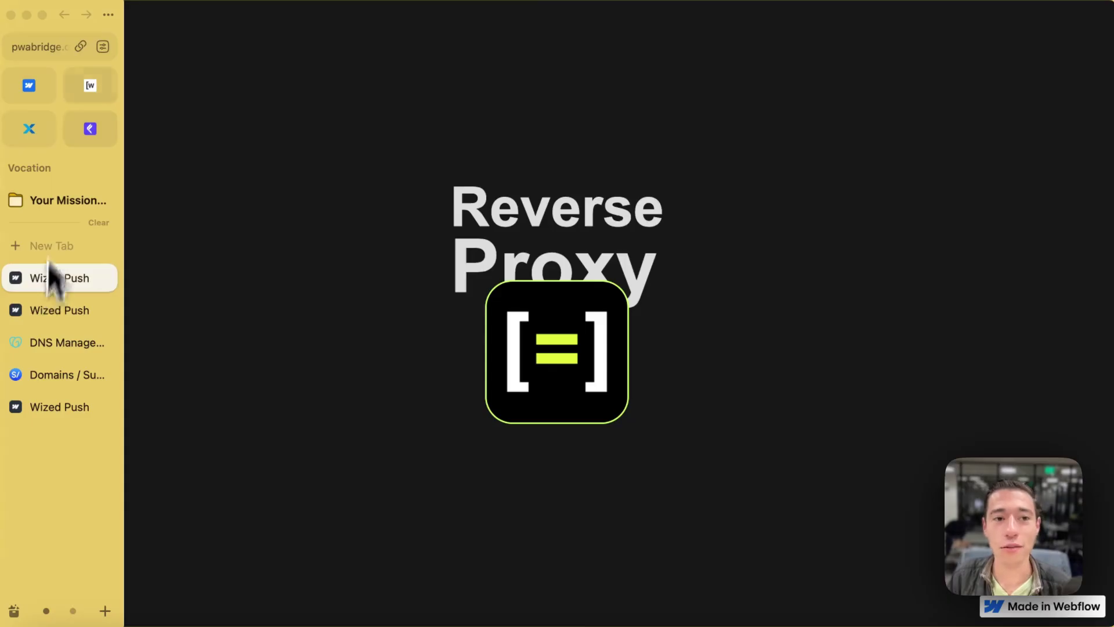
pyautogui.click(47, 54)
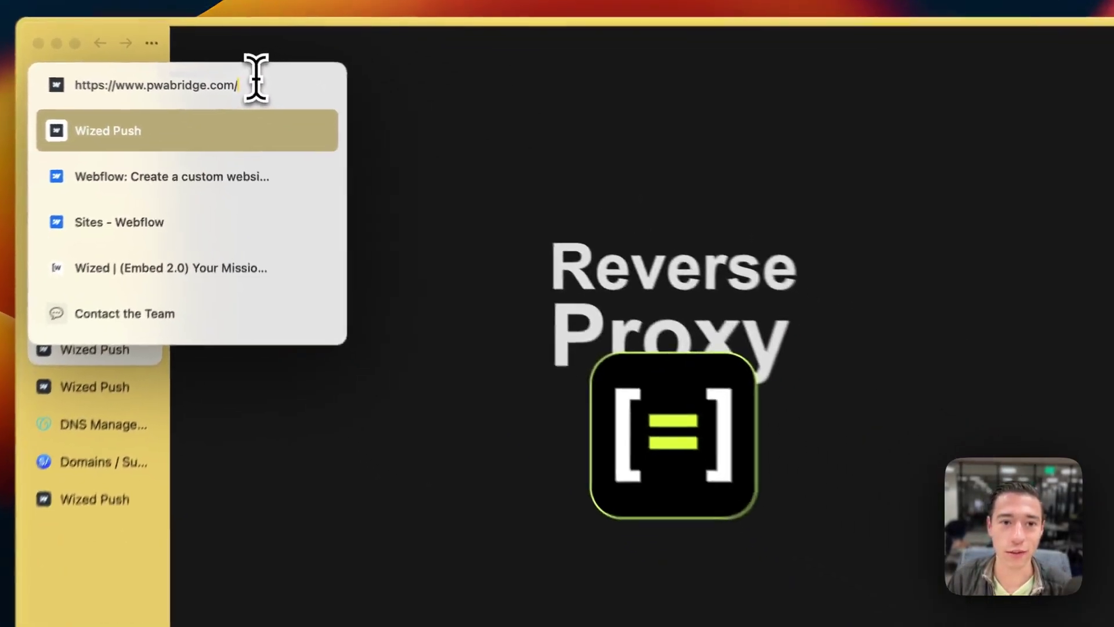
pyautogui.press('Escape')
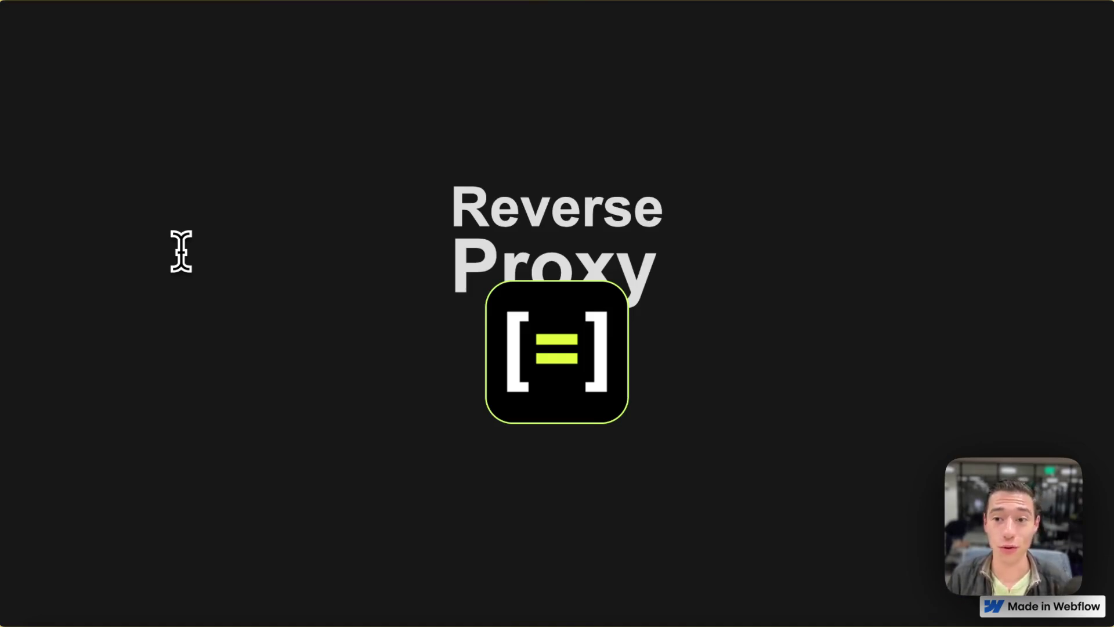
pyautogui.moveTo(50, 385)
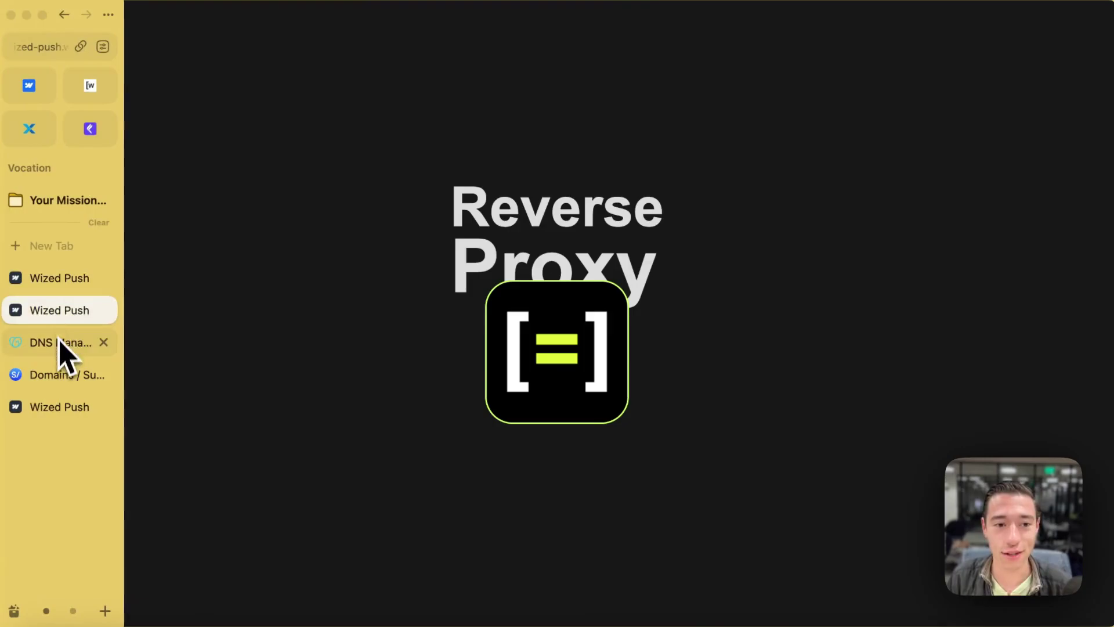
pyautogui.click(63, 348)
# Step: Open the site's files list in Subfold, select the /service-worker.js path, and go to the Wized Push tab
pyautogui.click(58, 376)
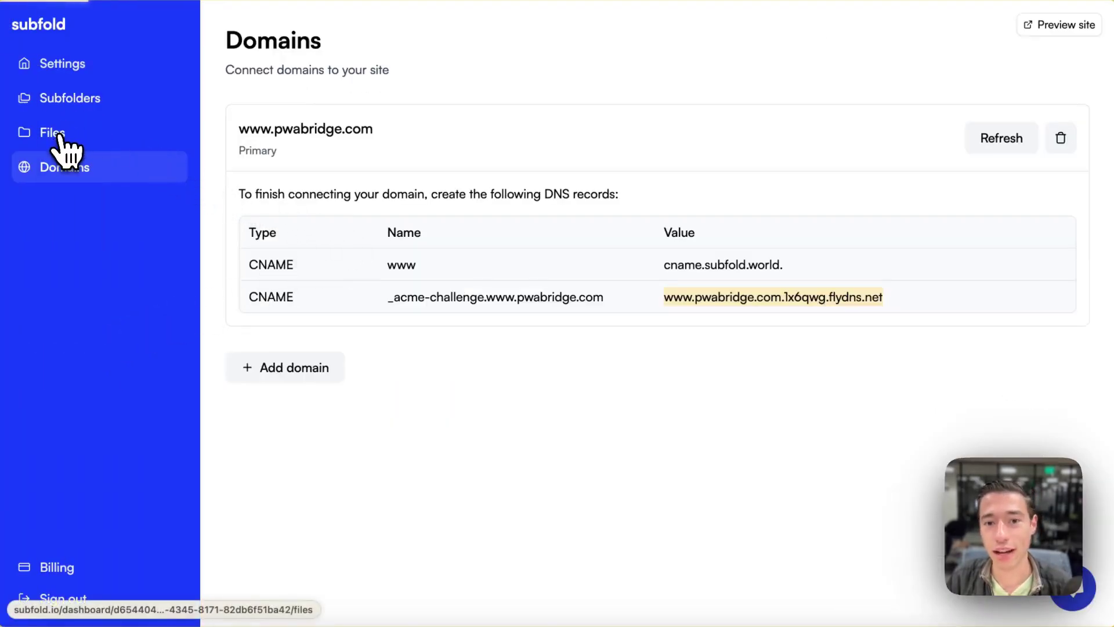
pyautogui.click(58, 139)
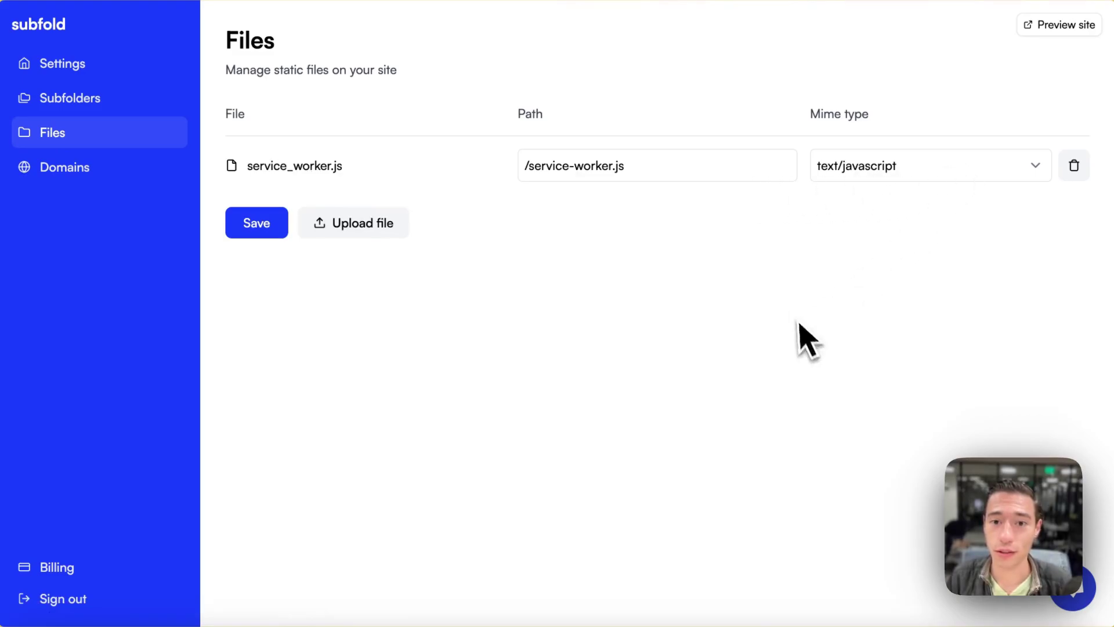
pyautogui.moveTo(647, 168); pyautogui.dragTo(526, 174)
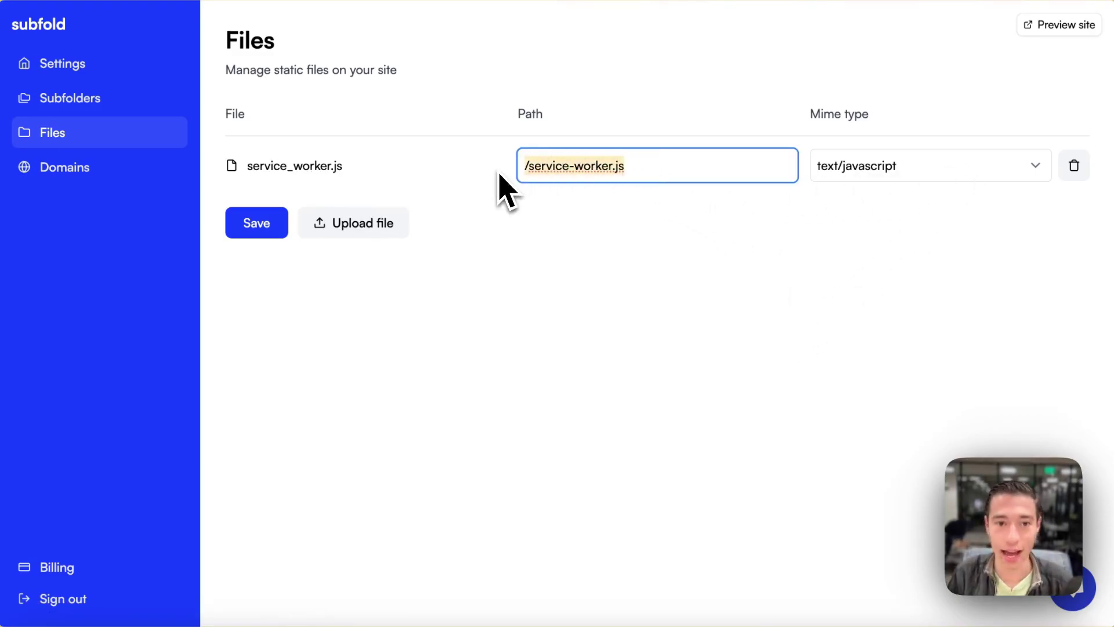
pyautogui.moveTo(17, 244)
pyautogui.click(62, 277)
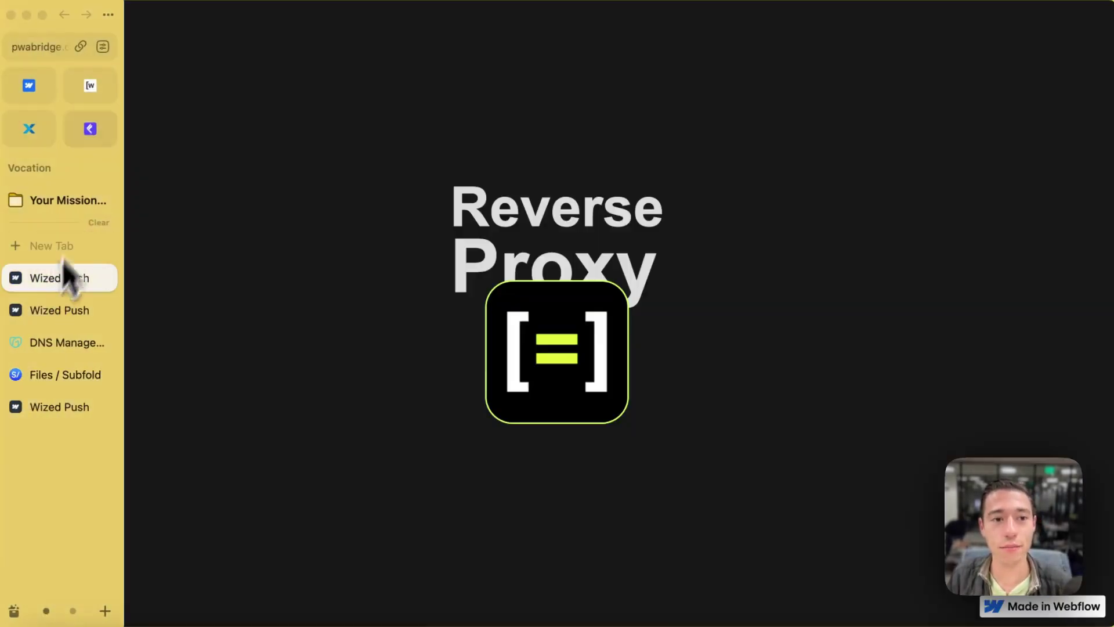
# Step: Select and review the service-worker code on the pwabridge tab, then go back to Subfold's Files tab
pyautogui.click(47, 49)
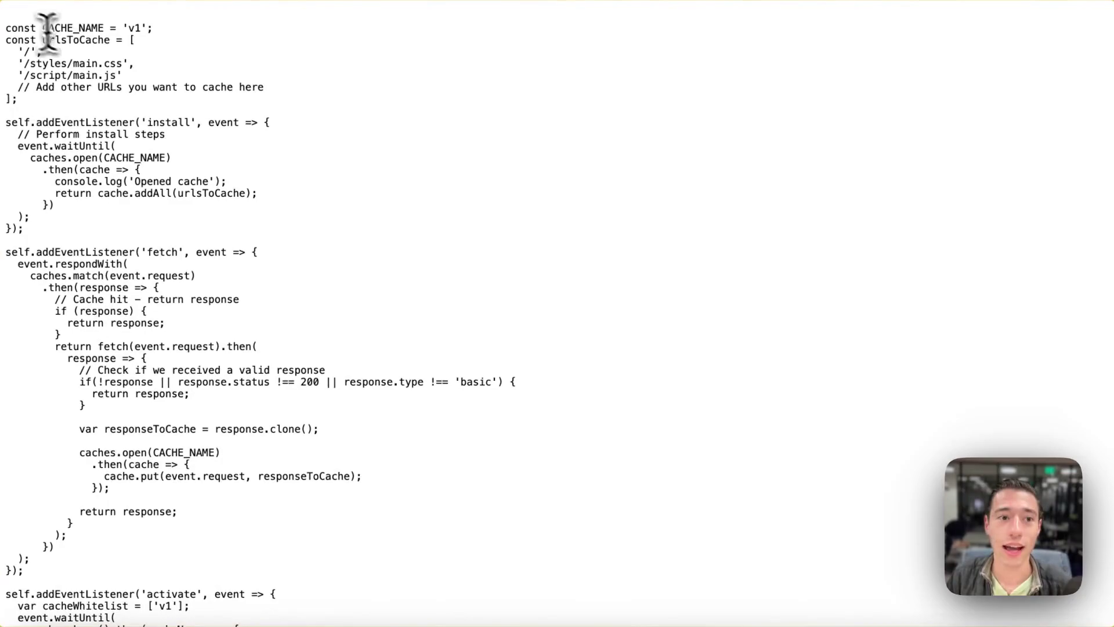
pyautogui.moveTo(8, 32); pyautogui.dragTo(232, 621)
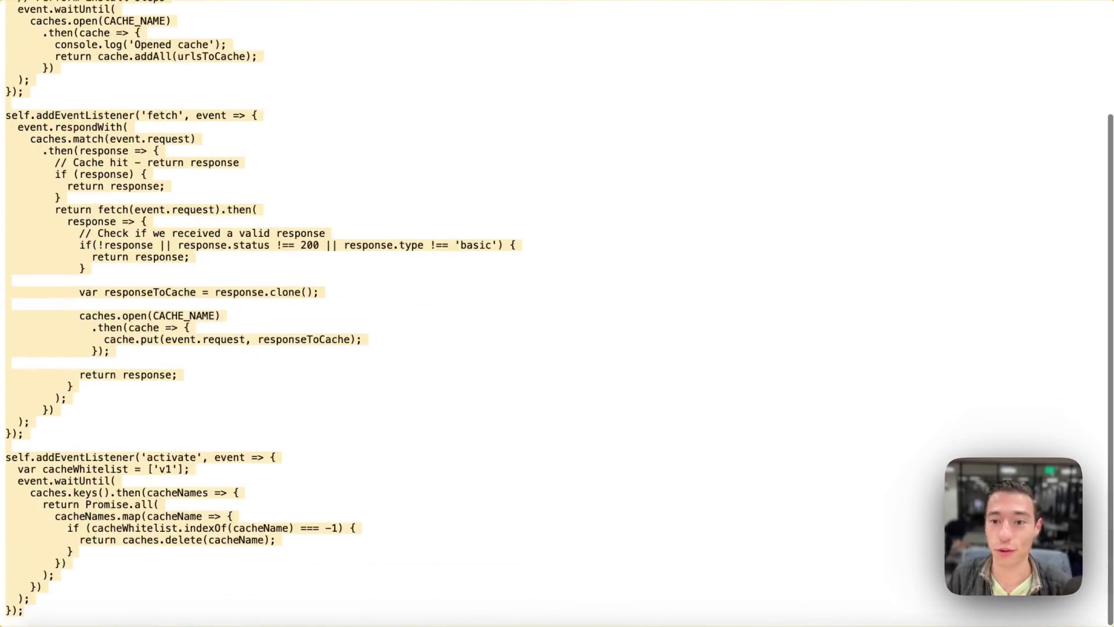
pyautogui.scroll(5, 343, 373)
pyautogui.moveTo(44, 212)
pyautogui.click(48, 310)
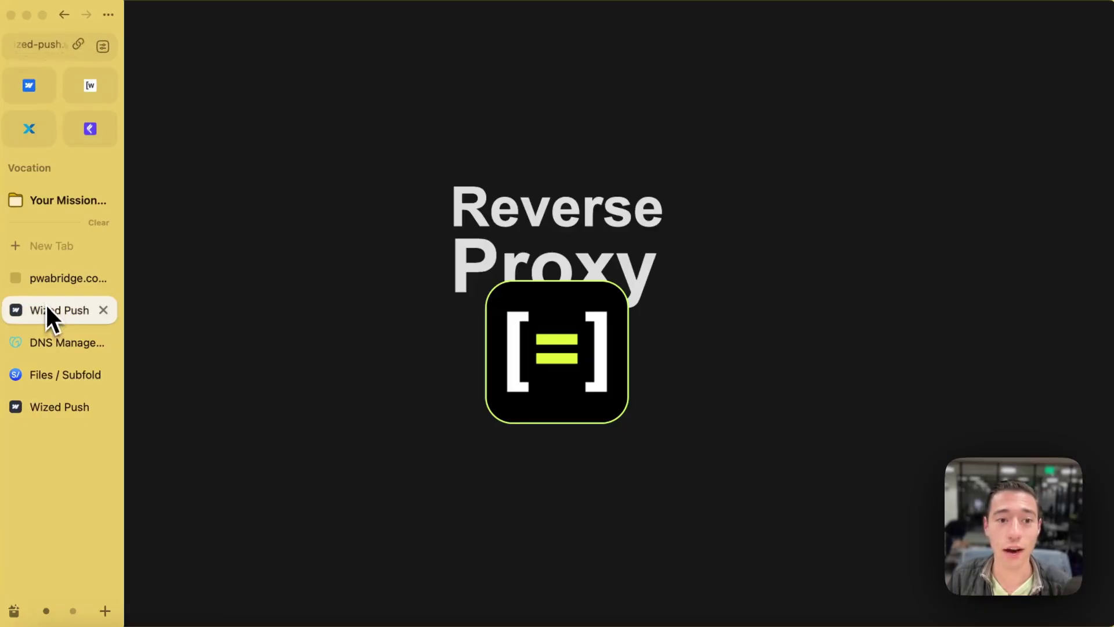
pyautogui.click(50, 281)
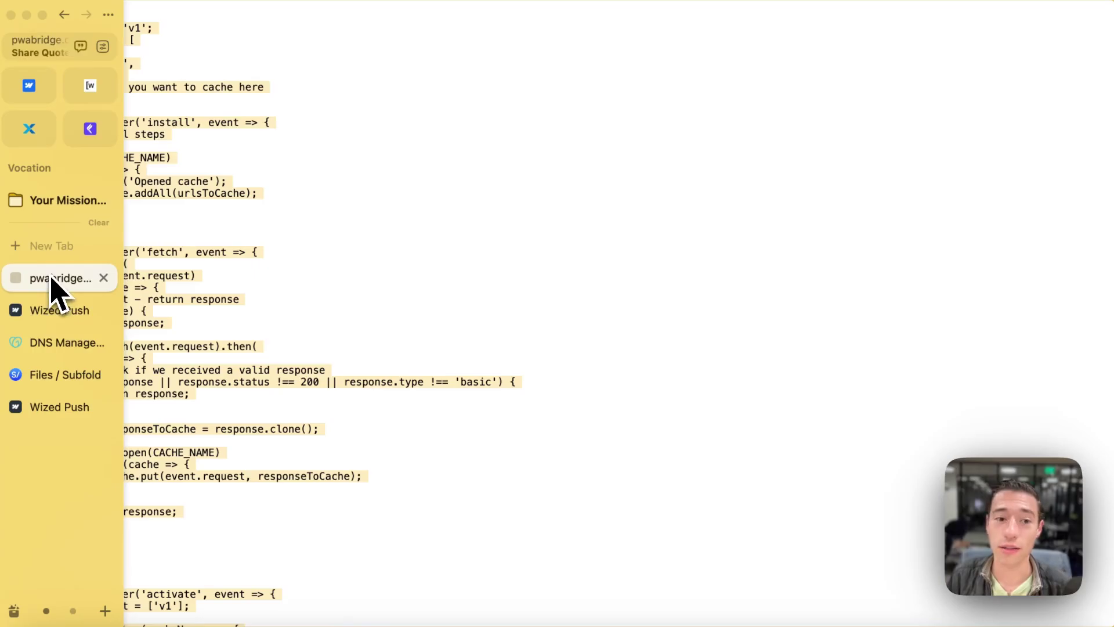
pyautogui.click(51, 380)
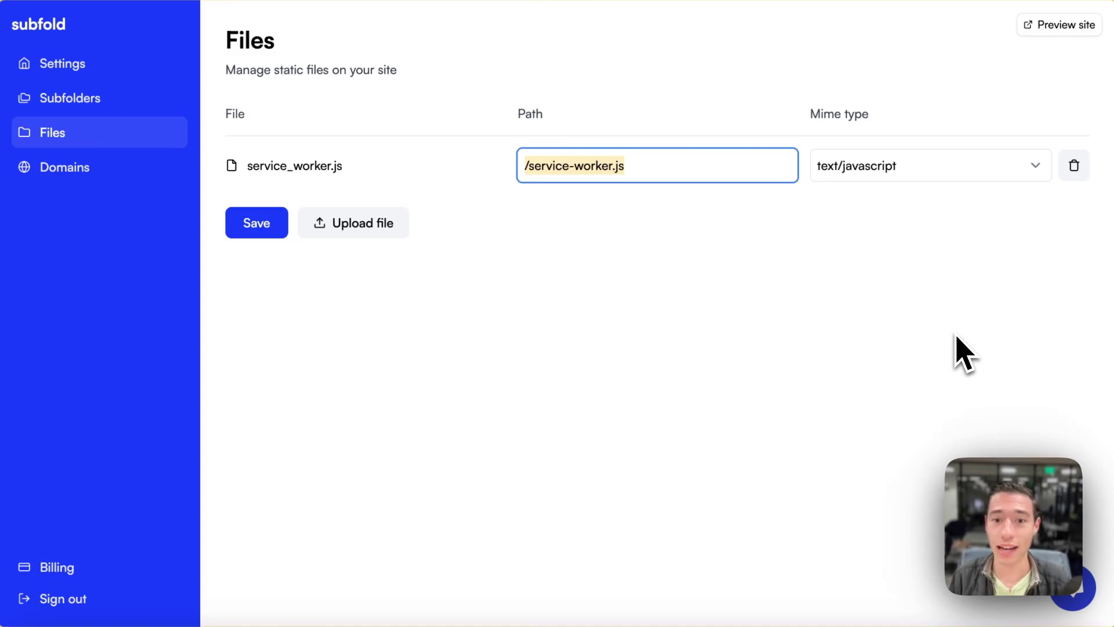
pyautogui.click(686, 357)
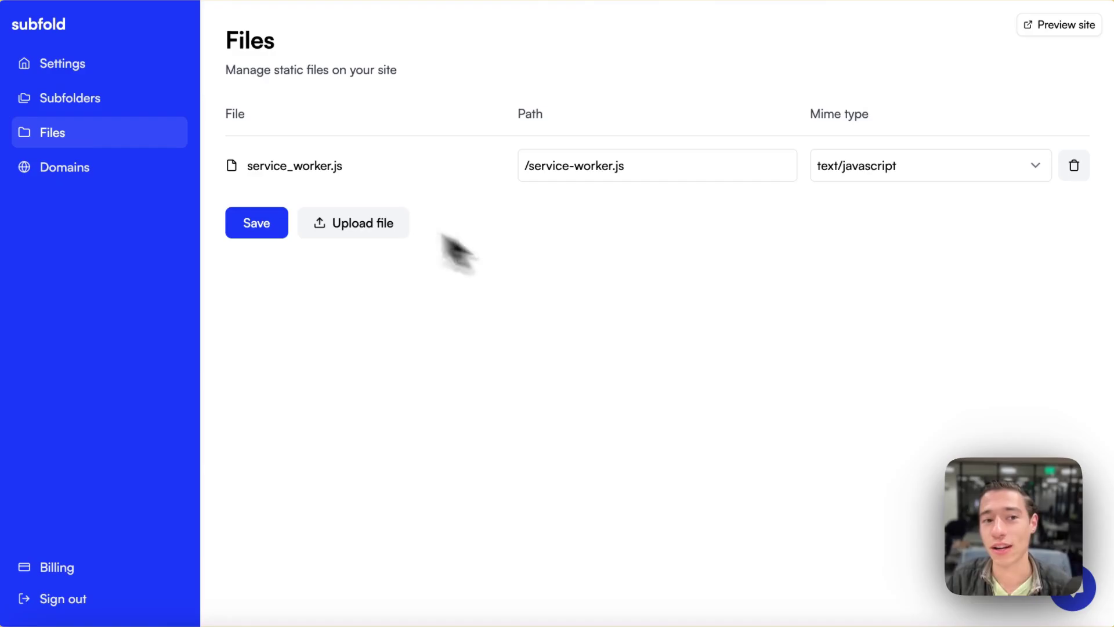
# Step: Open the Subfolders page and save the configuration with no subfolder routes
pyautogui.click(100, 108)
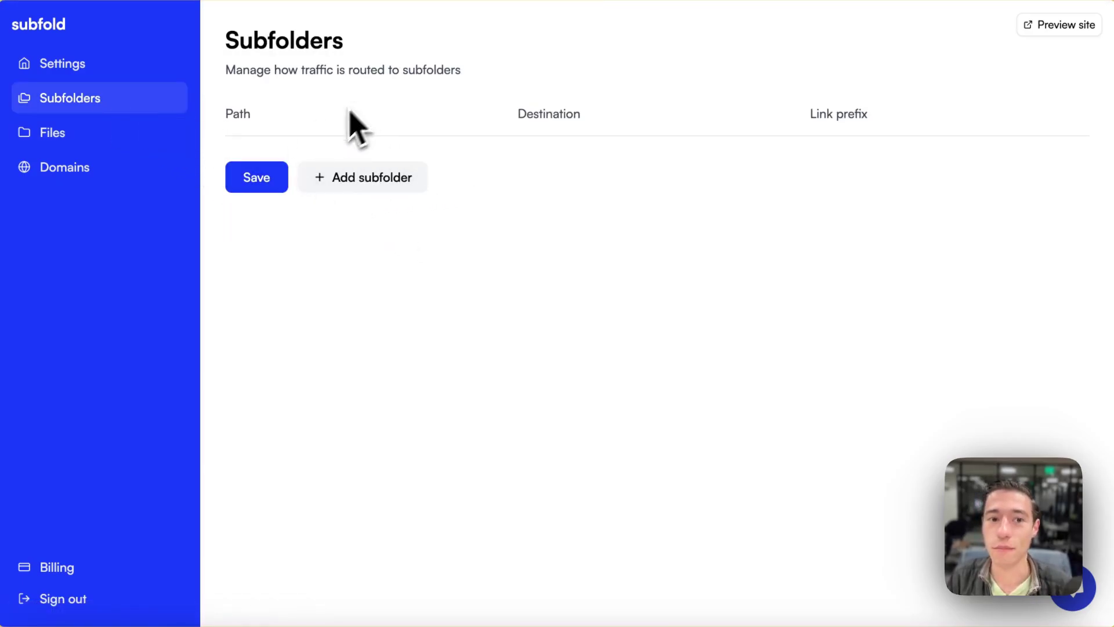
pyautogui.click(262, 181)
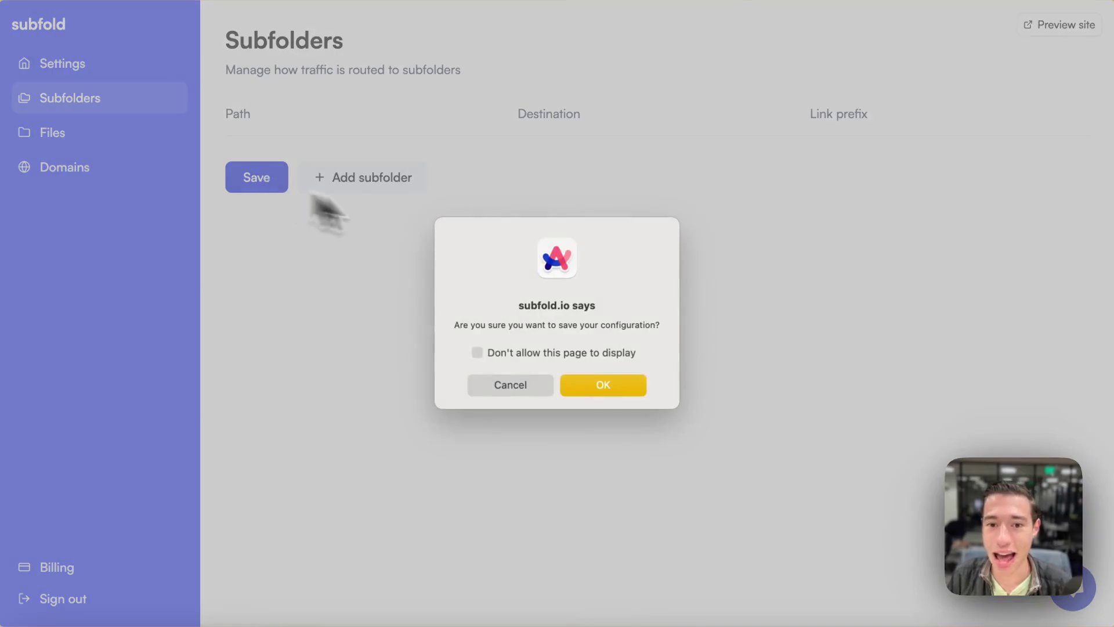
pyautogui.click(629, 383)
# Step: Add a trial /blog subfolder row, then delete it and confirm the removal
pyautogui.click(392, 180)
pyautogui.click(383, 174)
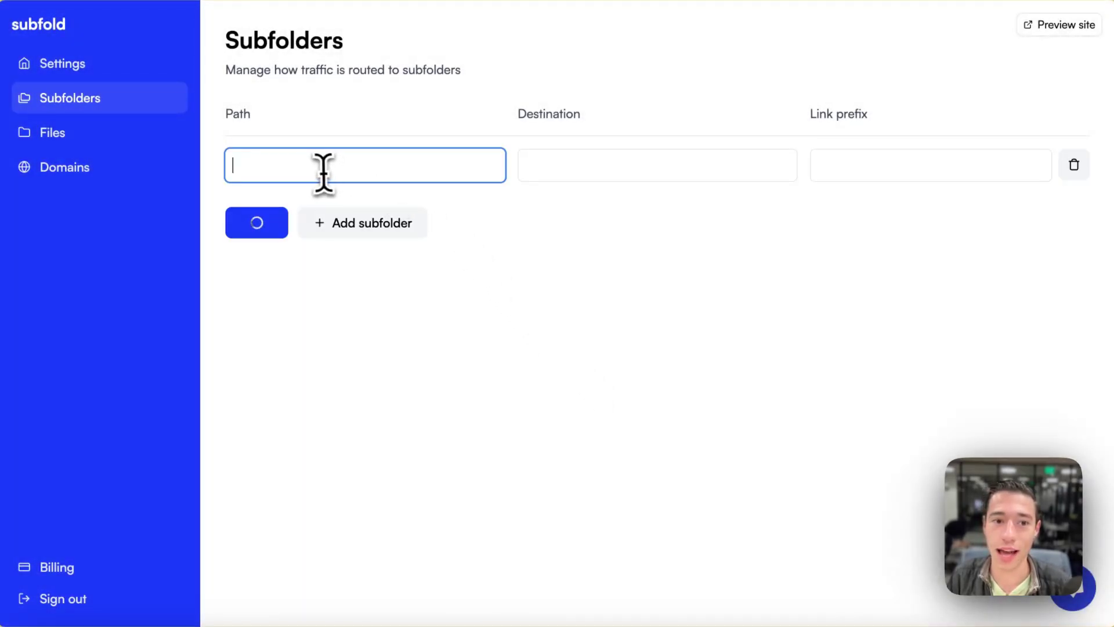
pyautogui.write('/h')
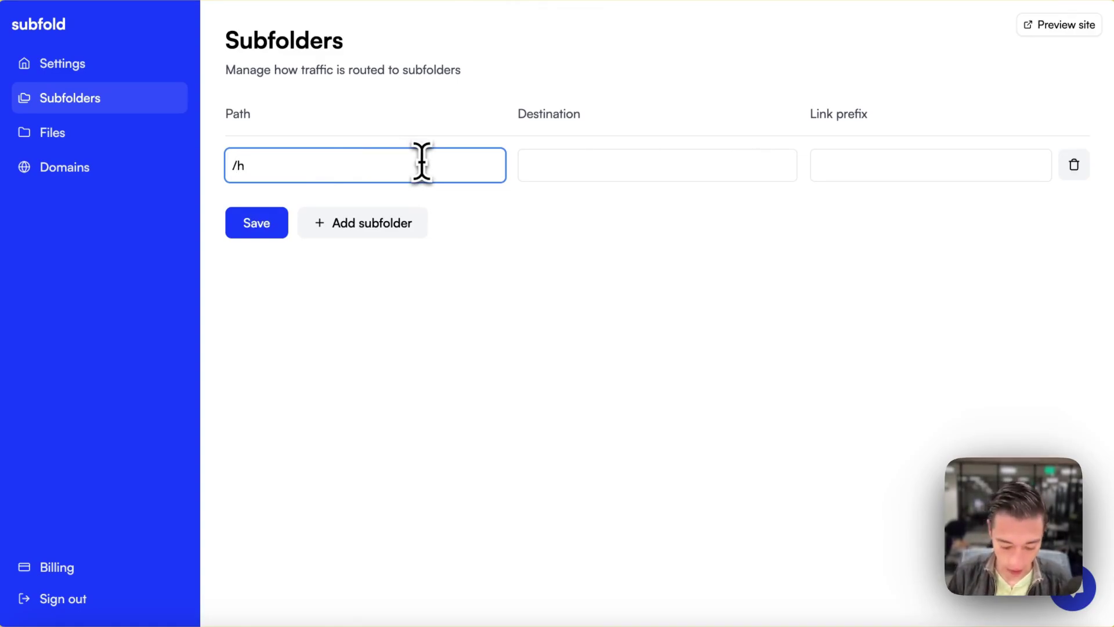
pyautogui.press('BackSpace')
pyautogui.write('blog')
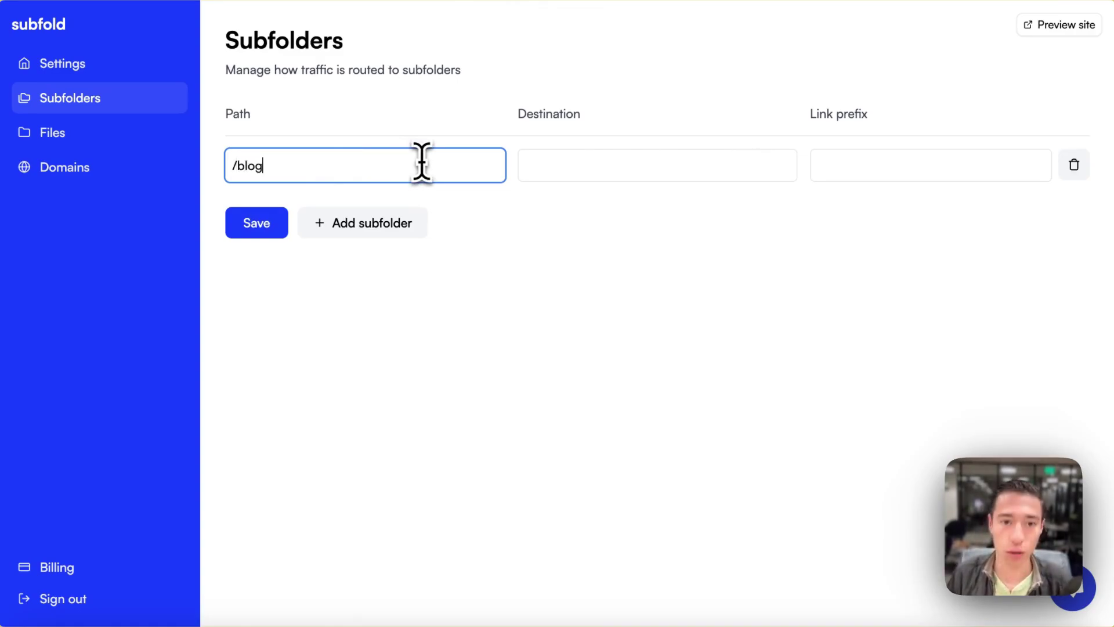
pyautogui.click(548, 166)
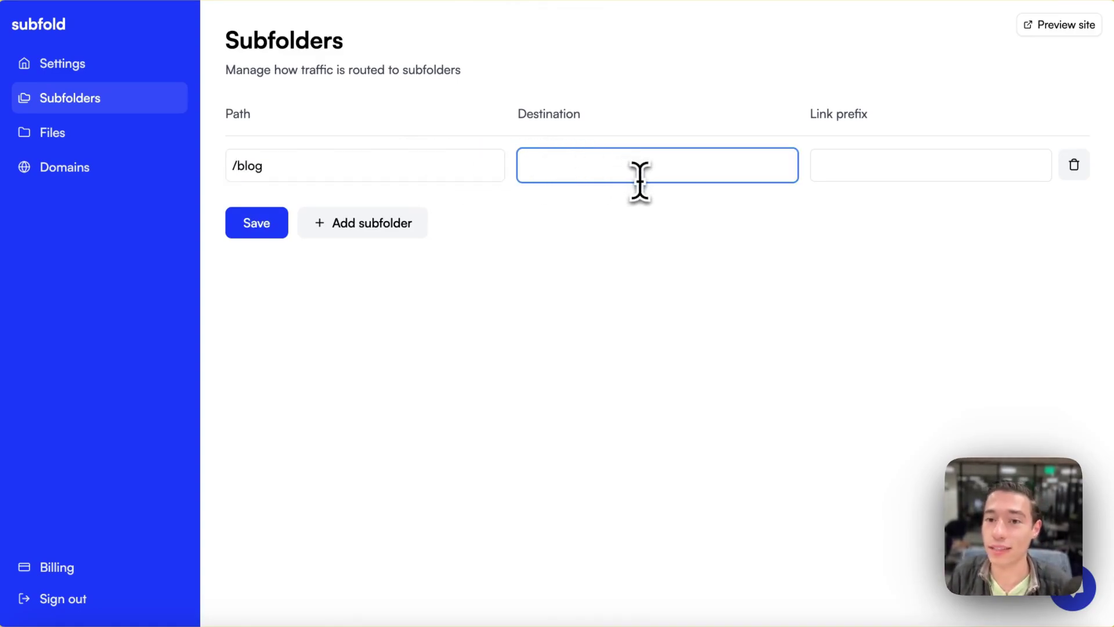
pyautogui.click(877, 167)
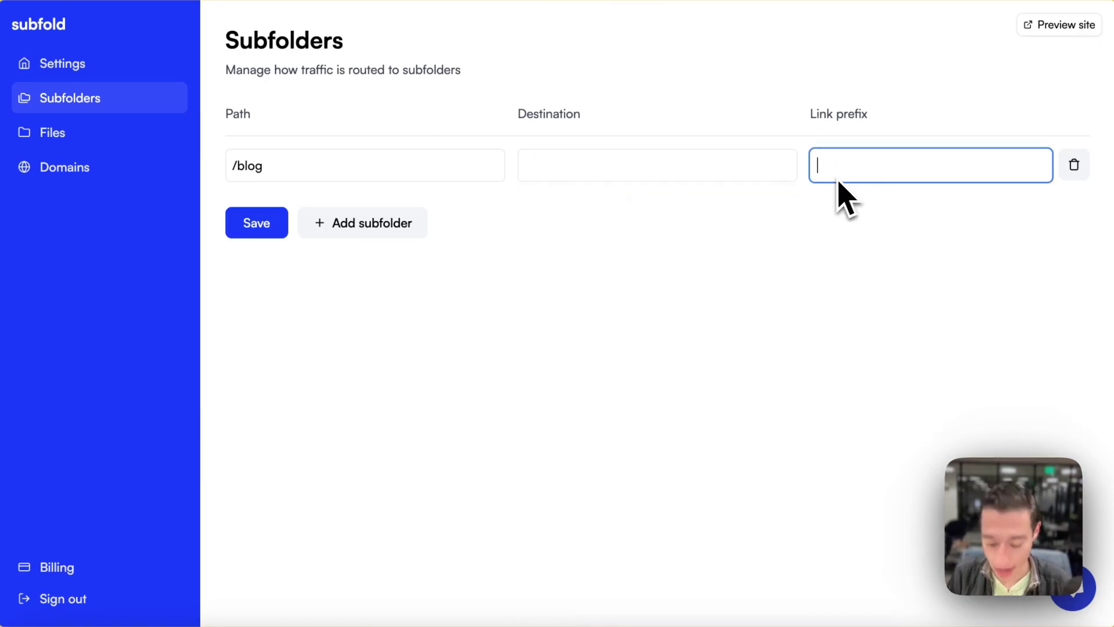
pyautogui.write('/')
pyautogui.press('BackSpace')
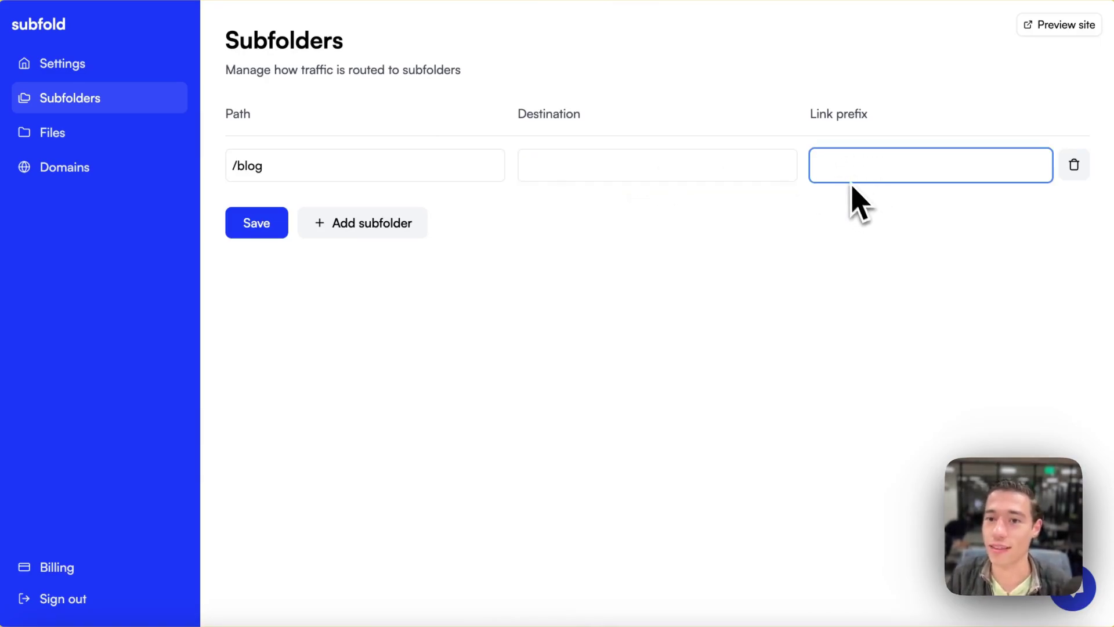
pyautogui.click(1073, 166)
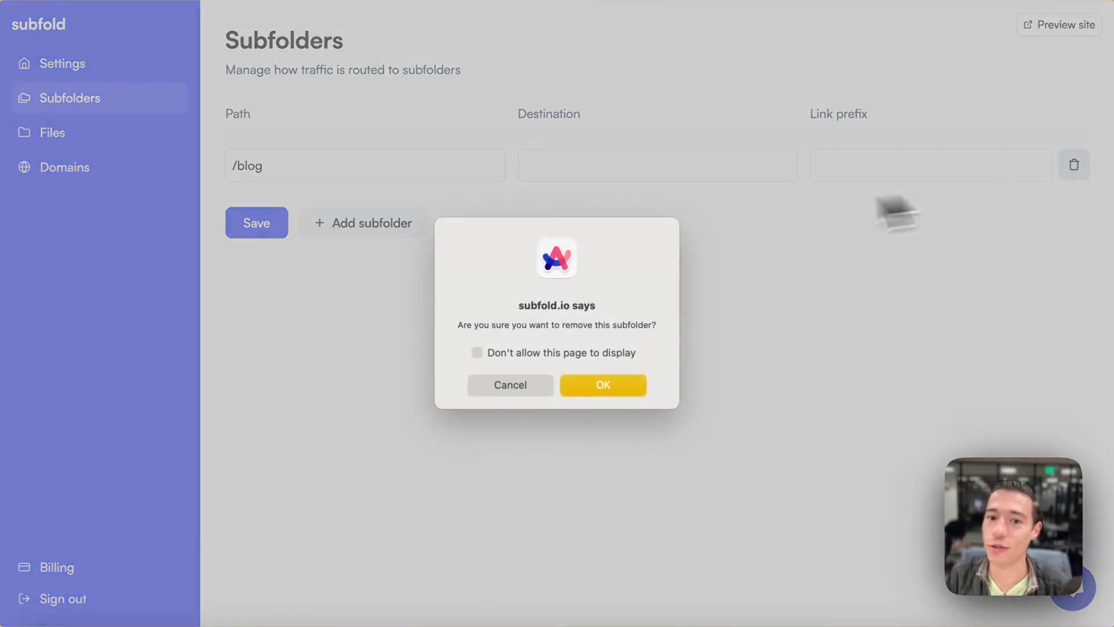
pyautogui.click(587, 383)
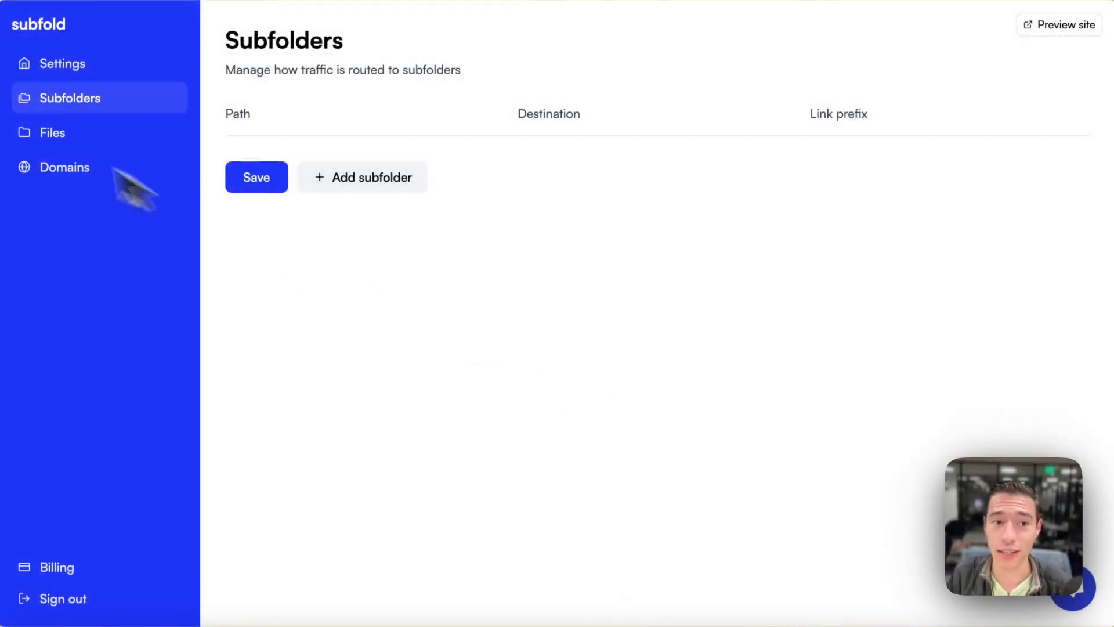
# Step: Go to the Files page, where service_worker.js is served at /service-worker.js as text/javascript
pyautogui.click(98, 142)
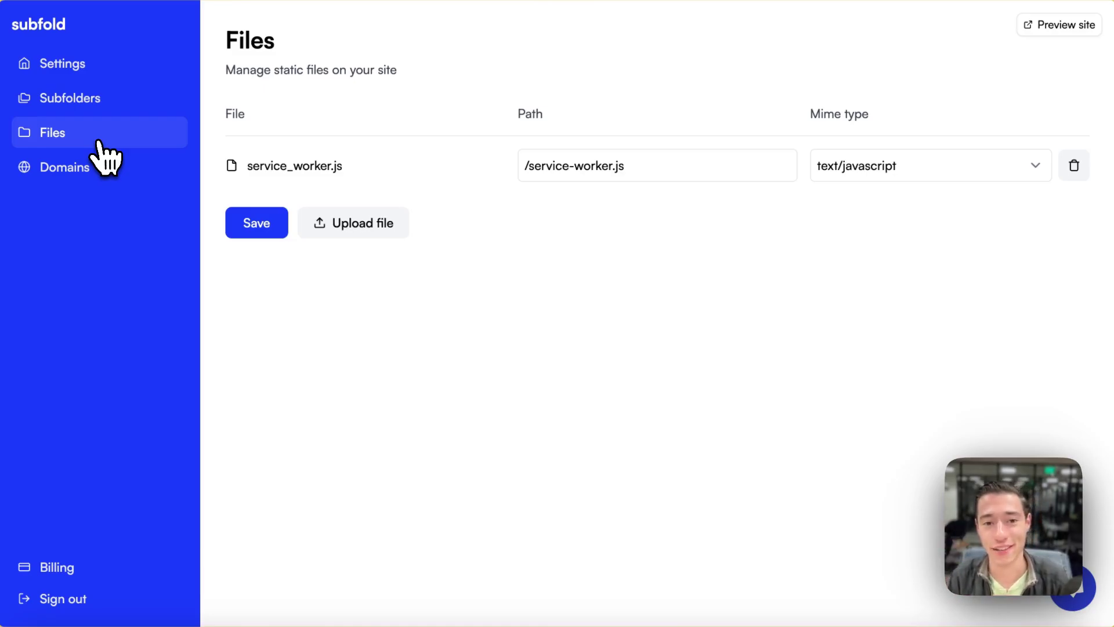
# Step: Copy the service-worker page link from the pwabridge tab, leaving its address unchanged
pyautogui.moveTo(6, 410)
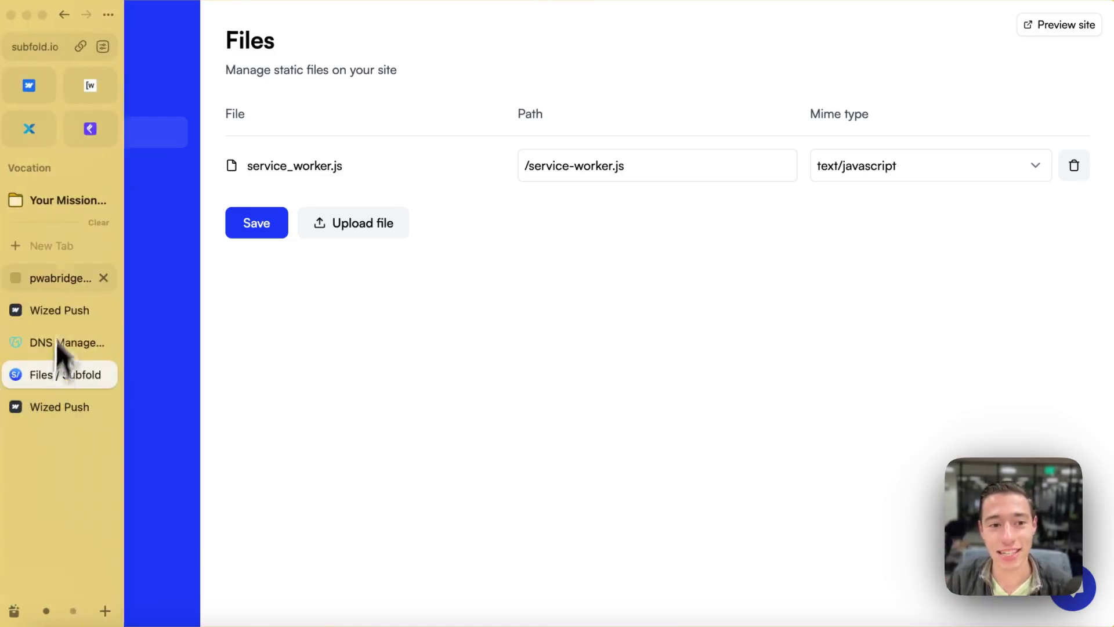
pyautogui.click(56, 284)
pyautogui.press('super+shift+c')
pyautogui.click(44, 52)
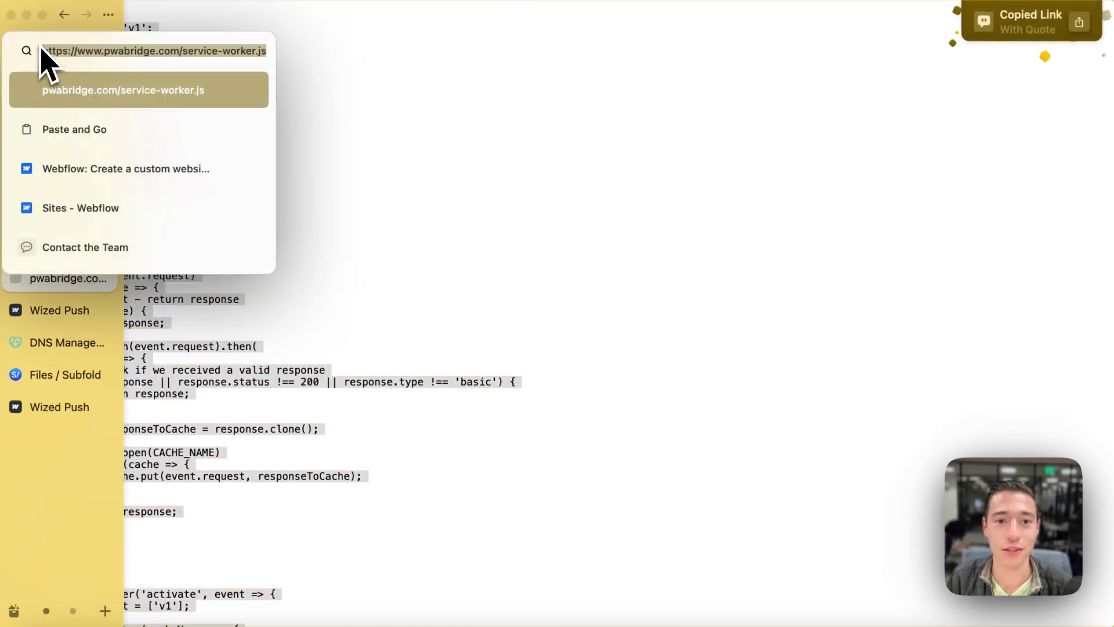
pyautogui.click(110, 51)
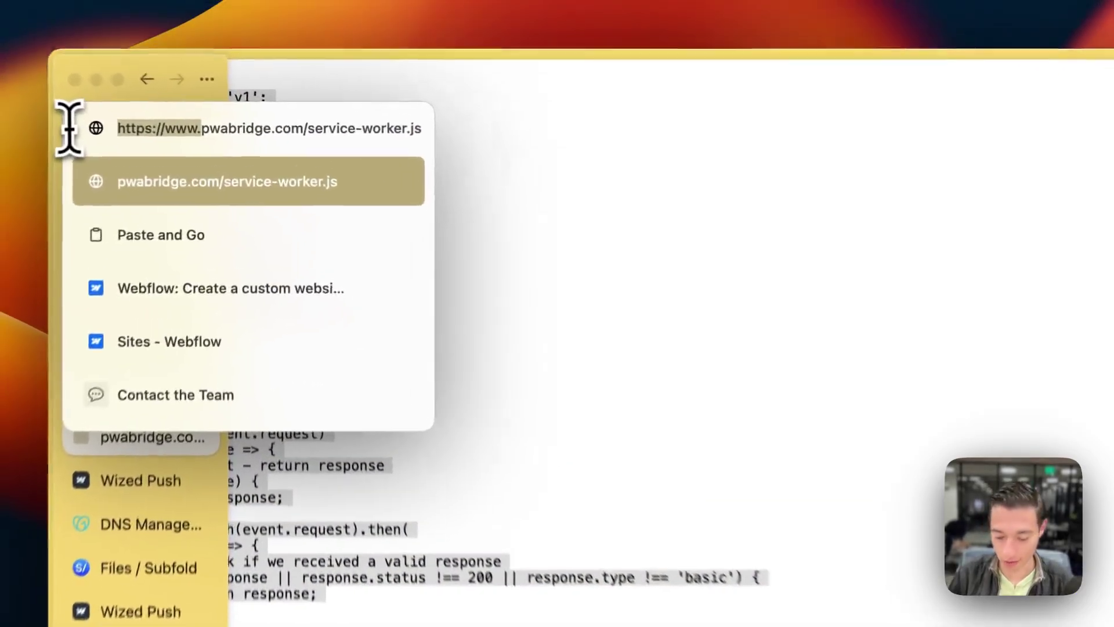
pyautogui.press('BackSpace')
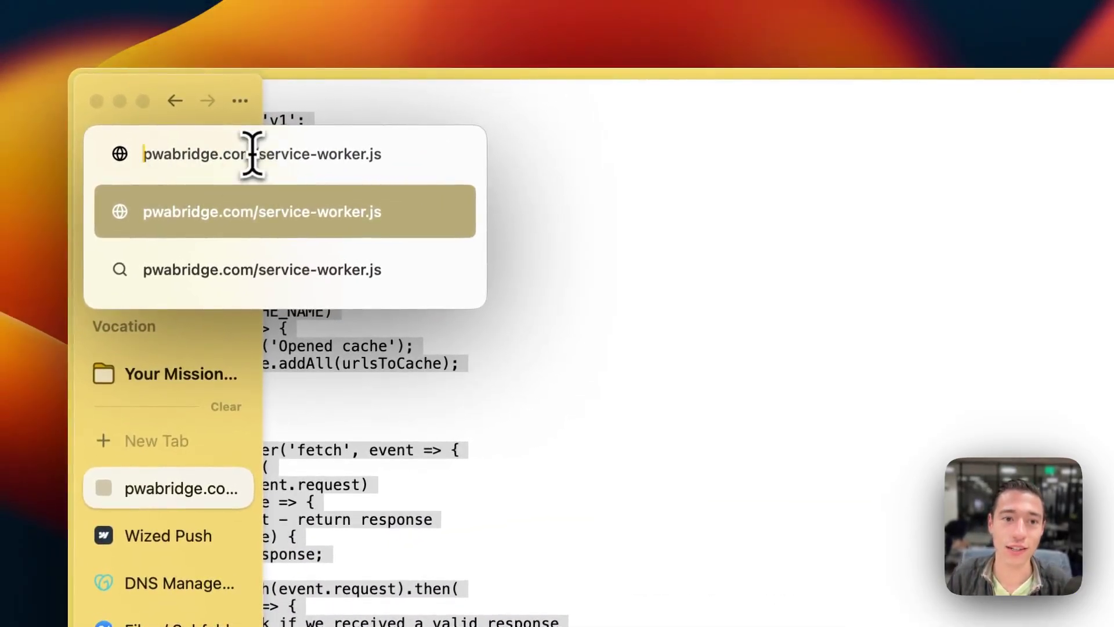
pyautogui.moveTo(259, 154); pyautogui.dragTo(577, 153)
pyautogui.press('Escape')
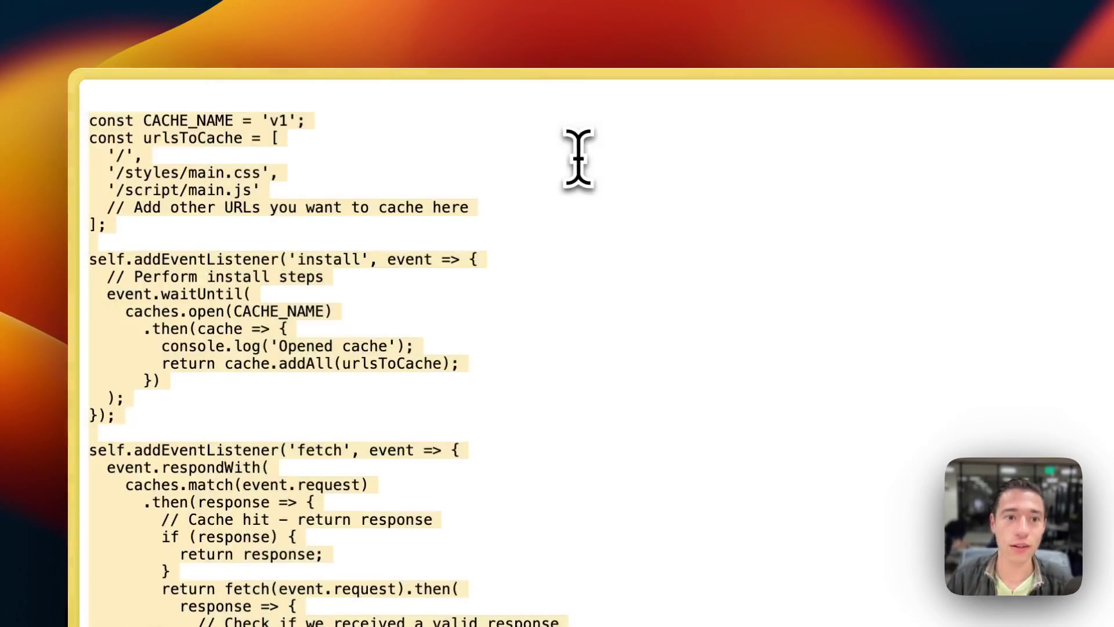
pyautogui.moveTo(83, 271)
pyautogui.click(148, 162)
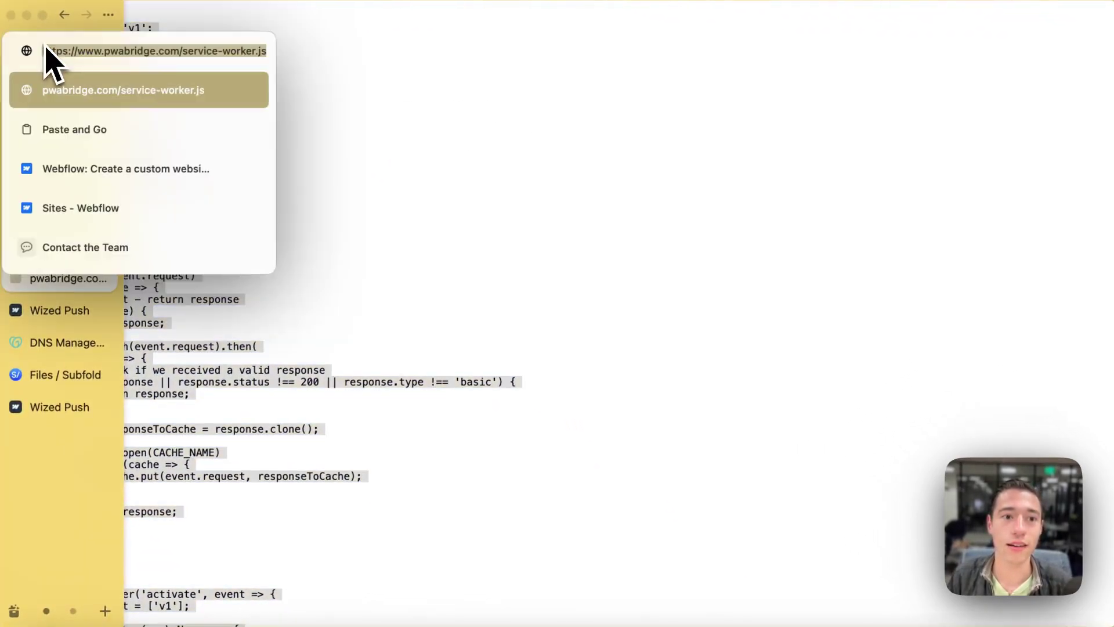
pyautogui.click(139, 50)
pyautogui.press('Escape')
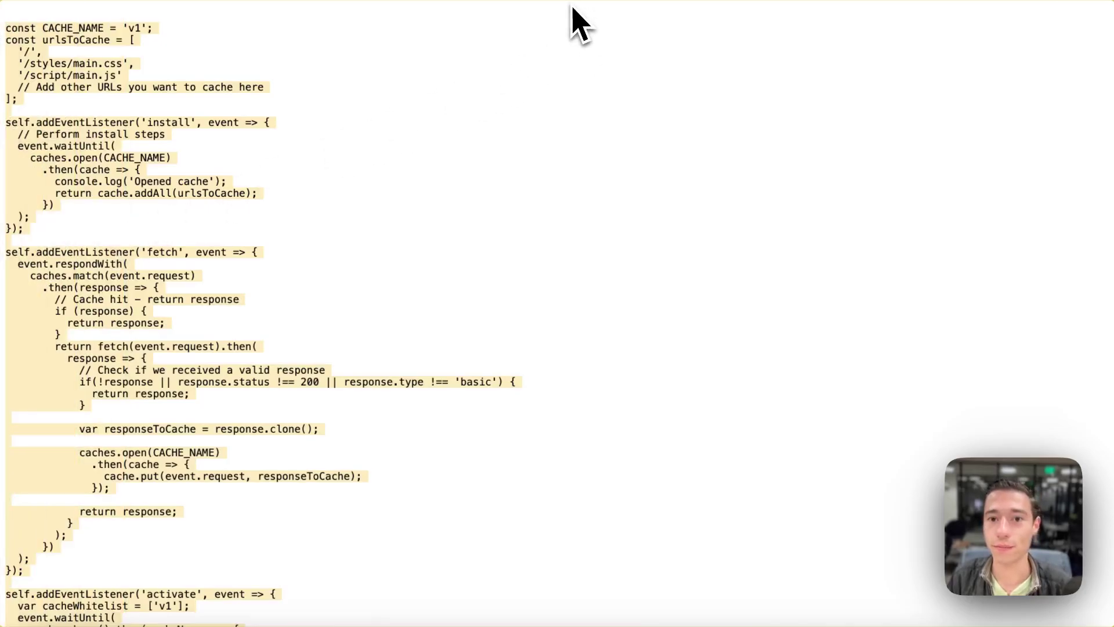
# Step: In a new tab, load pwabridge.com by typing 'pwa' and accepting the completion
pyautogui.moveTo(6, 264)
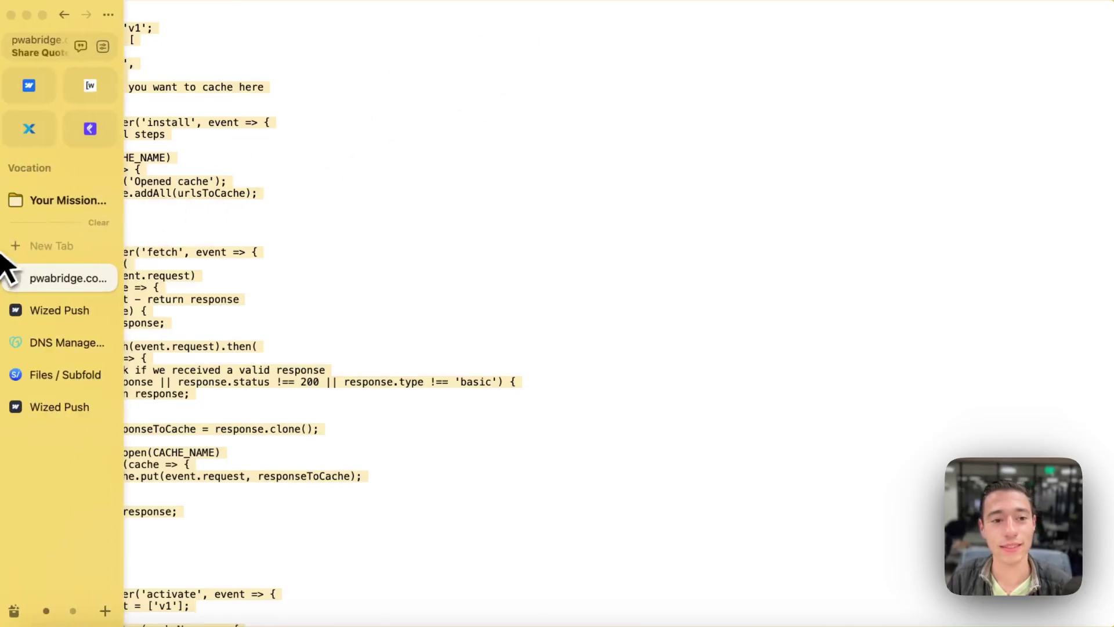
pyautogui.click(34, 254)
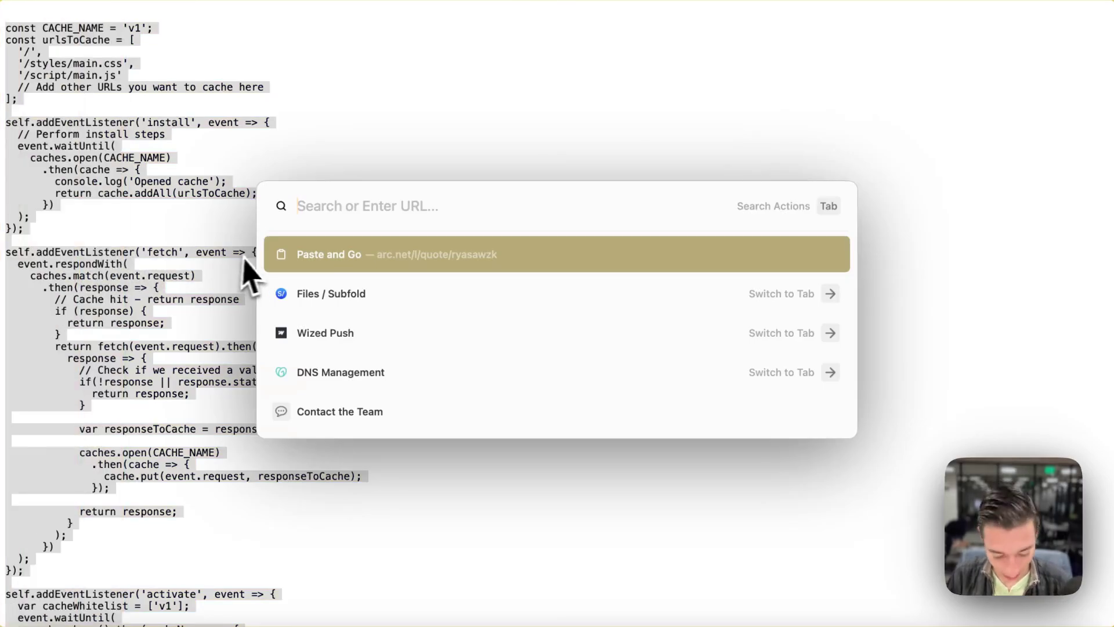
pyautogui.write('pwa')
pyautogui.press('Return')
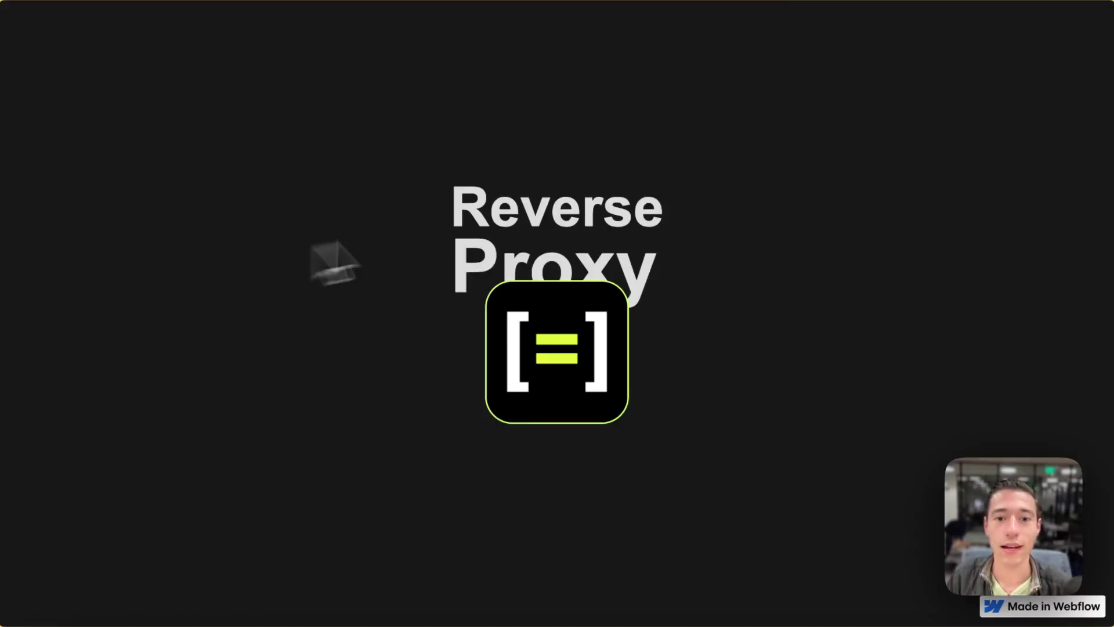
# Step: Edit the pwabridge.com address and remove the accidentally pasted link so the URL stays unchanged
pyautogui.moveTo(30, 179)
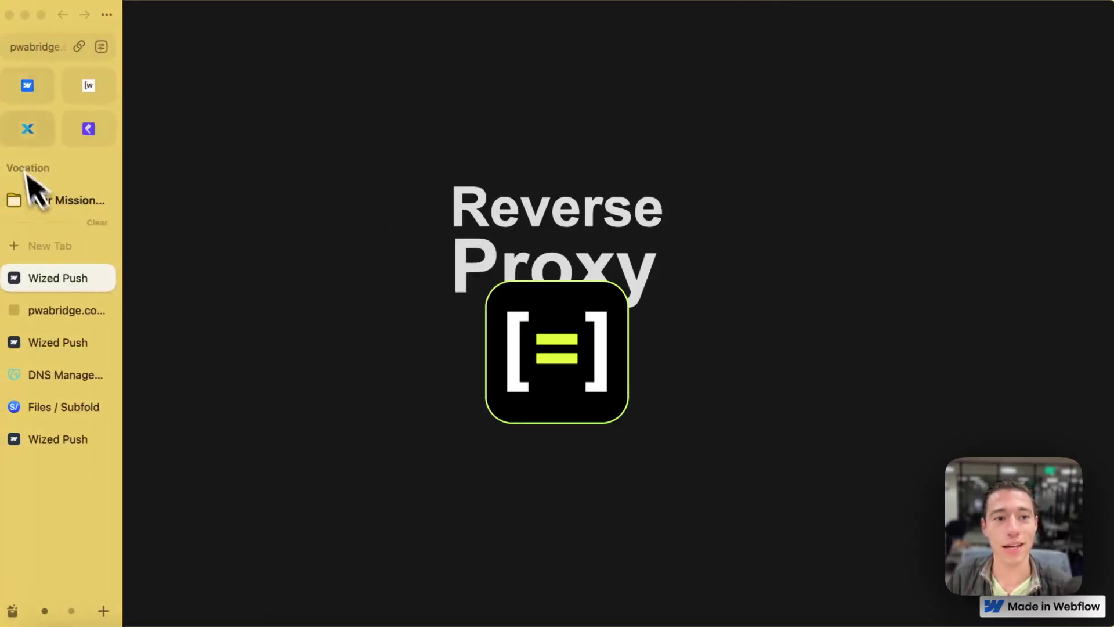
pyautogui.click(55, 47)
pyautogui.press('Escape')
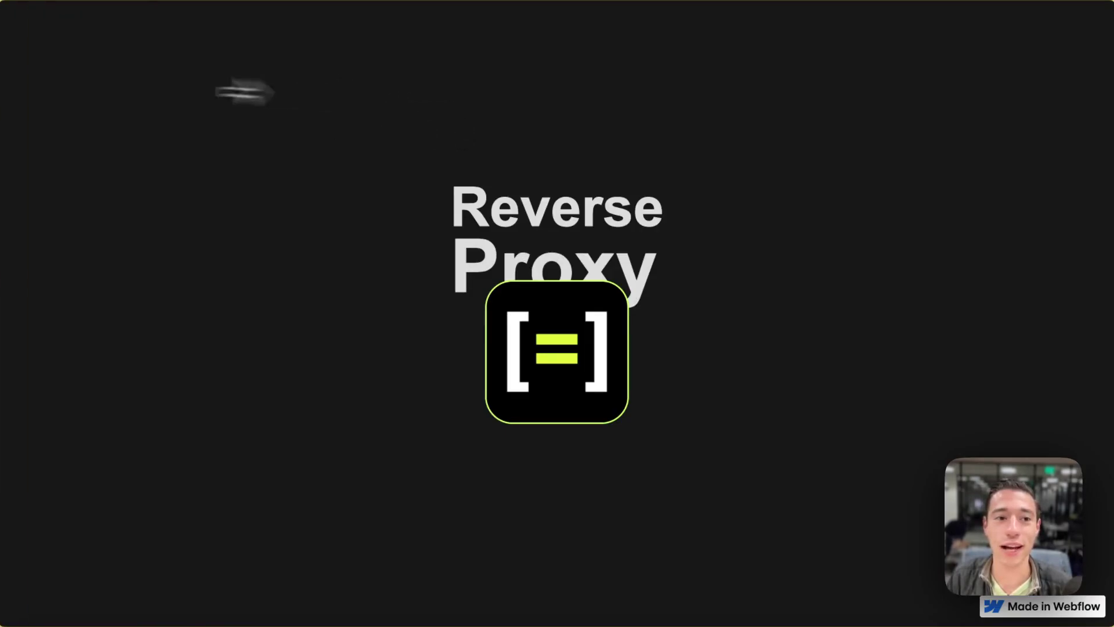
pyautogui.moveTo(25, 83)
pyautogui.click(53, 49)
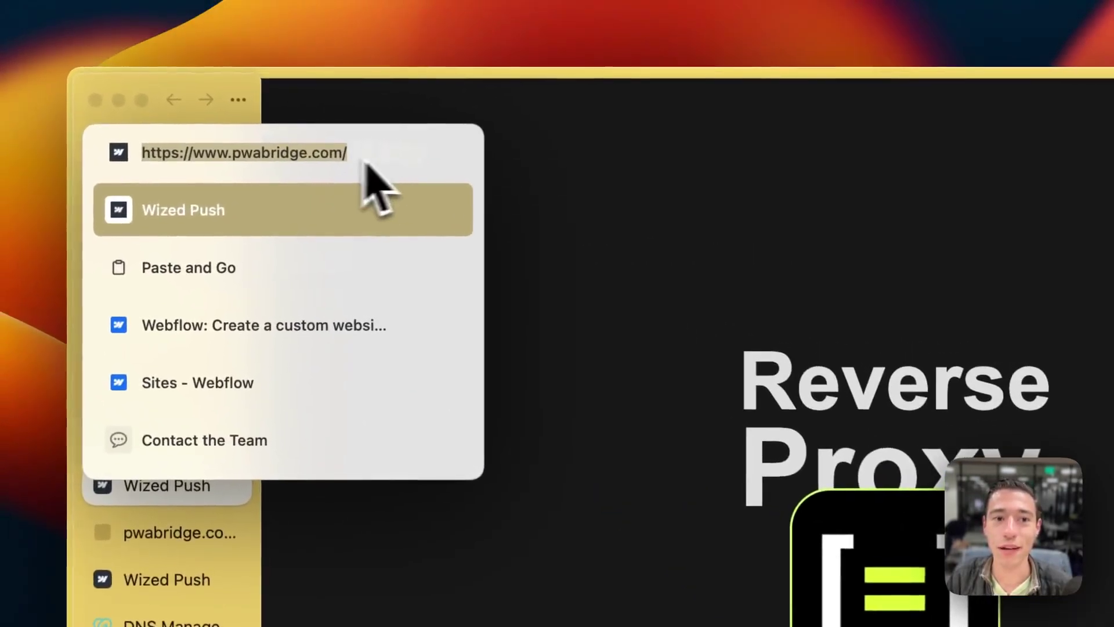
pyautogui.keyDown('shift'); pyautogui.click(193, 144); pyautogui.keyUp('shift')
pyautogui.doubleClick(210, 154)
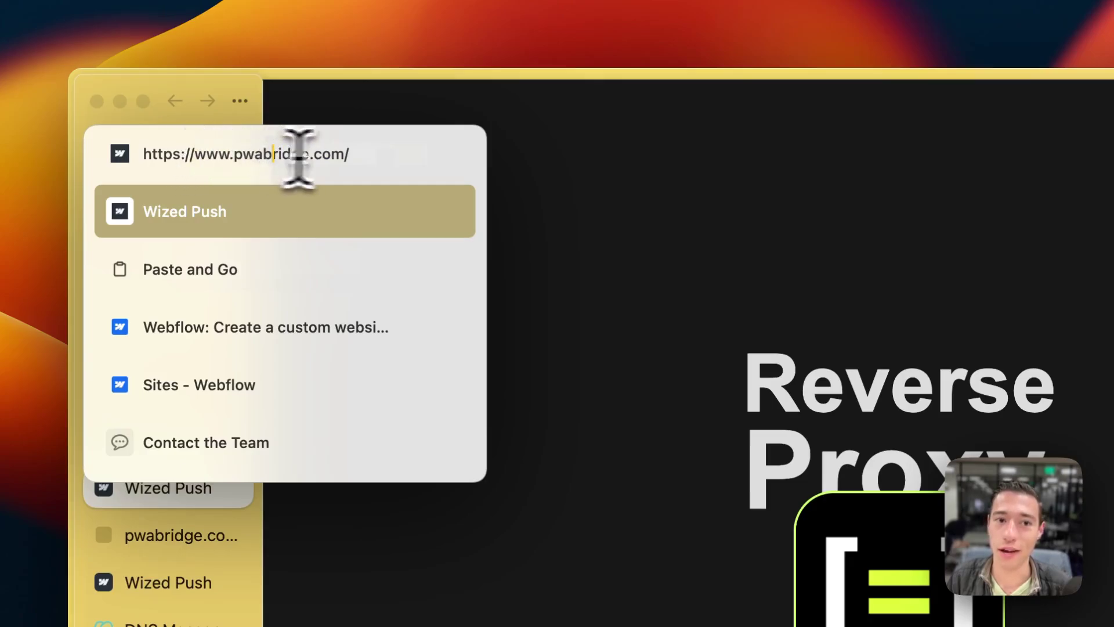
pyautogui.click(378, 154)
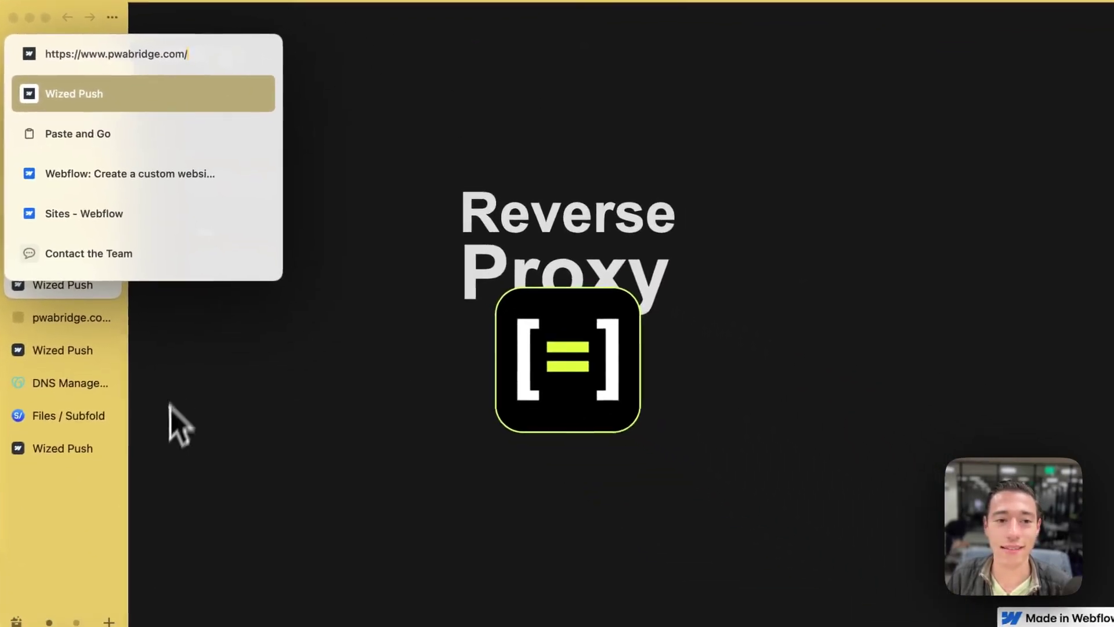
pyautogui.press('super+v')
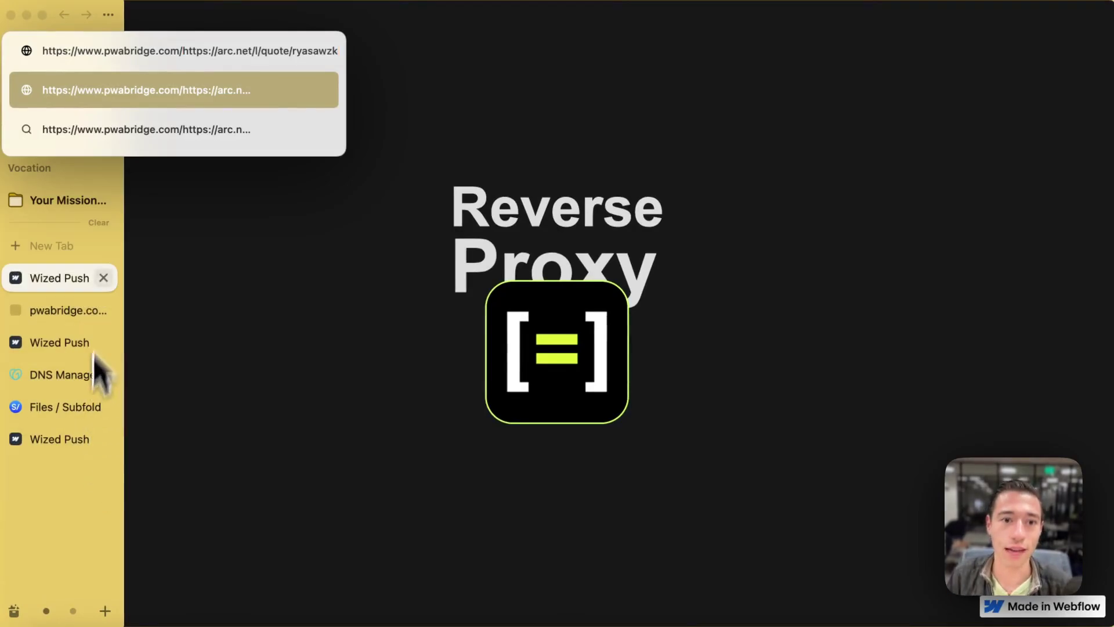
pyautogui.moveTo(184, 51); pyautogui.dragTo(450, 53)
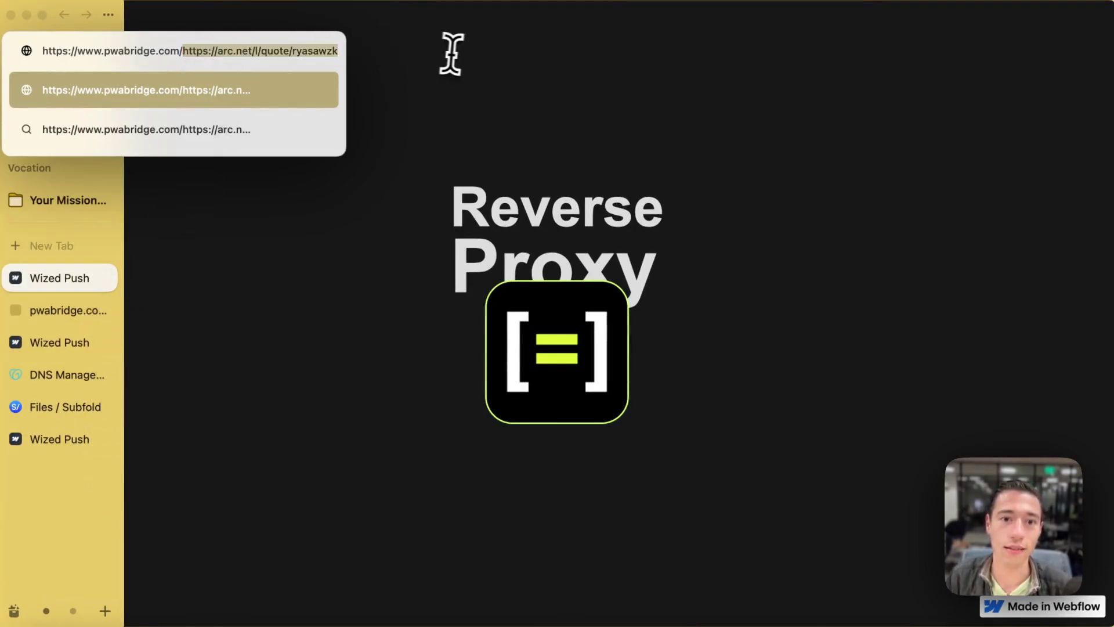
pyautogui.press('BackSpace')
pyautogui.press('Escape')
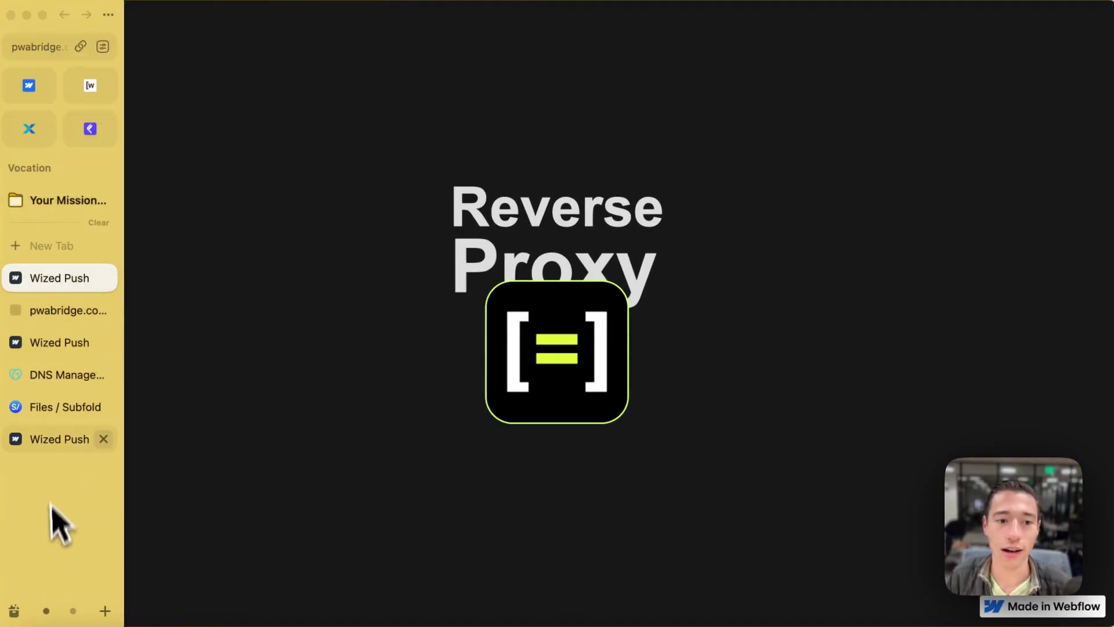
# Step: Copy the /service-worker.js path from Subfold and append it to the pwabridge.com address
pyautogui.click(58, 410)
pyautogui.tripleClick(588, 168)
pyautogui.press('super+c')
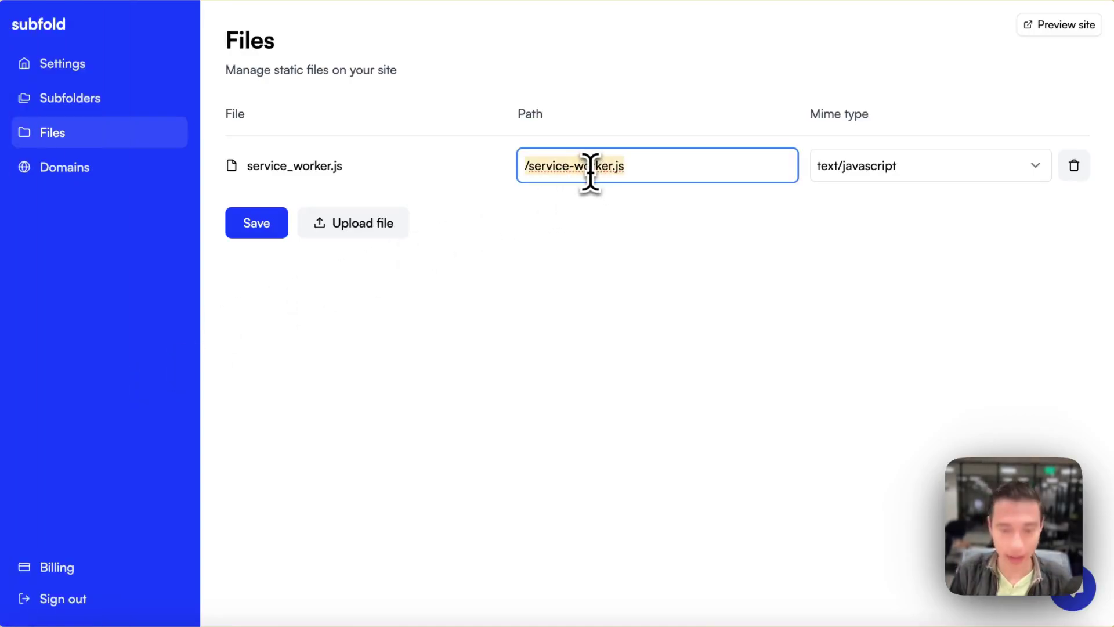
pyautogui.moveTo(5, 302)
pyautogui.click(57, 280)
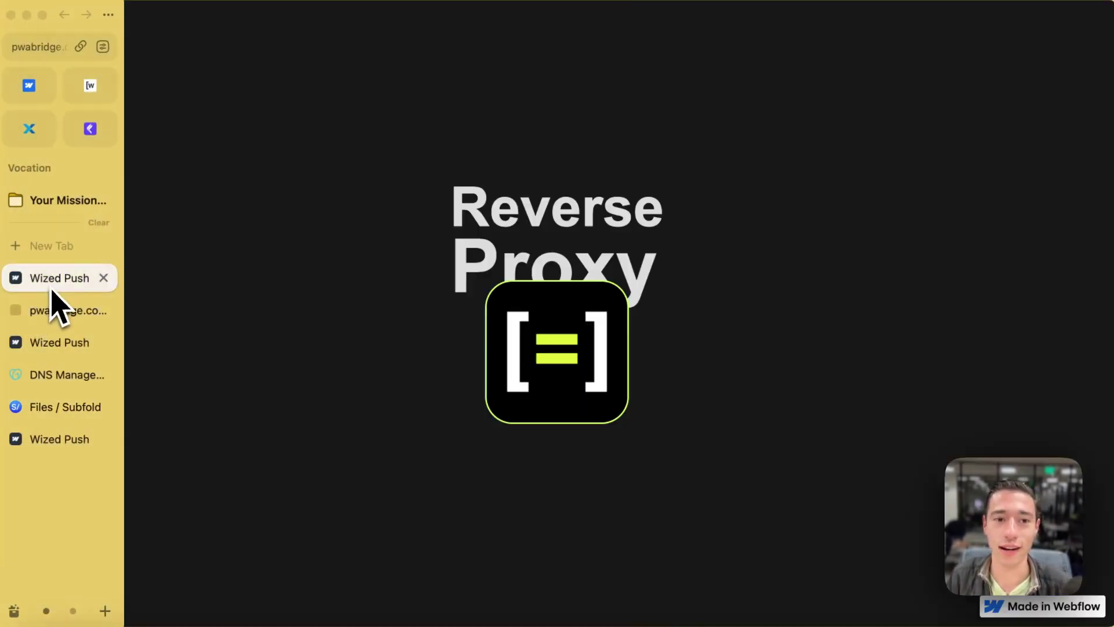
pyautogui.click(53, 47)
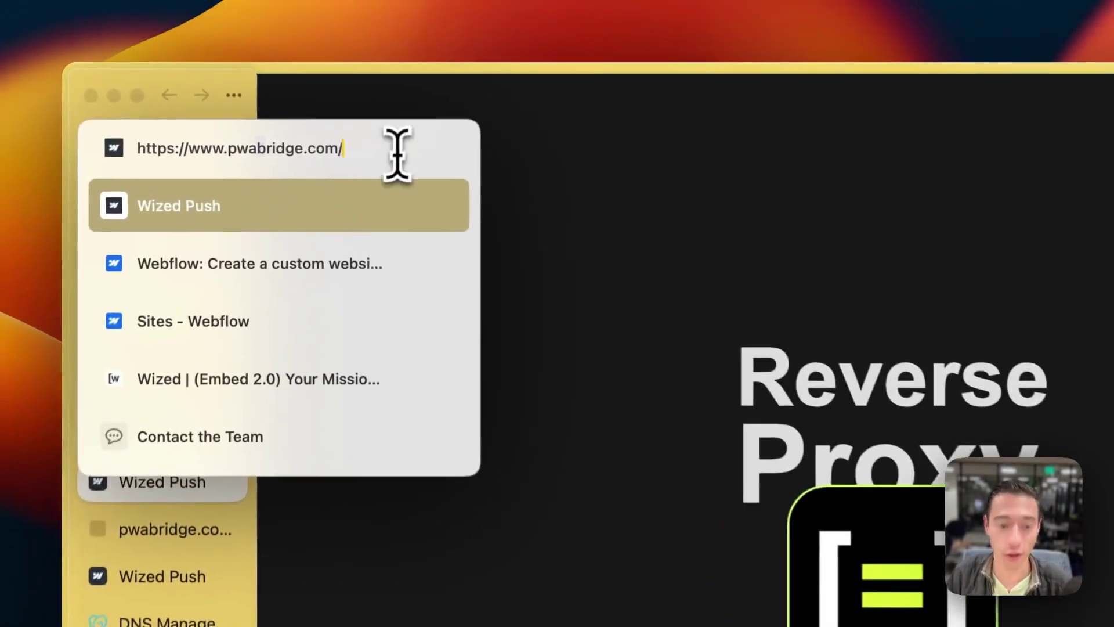
pyautogui.press('super+v')
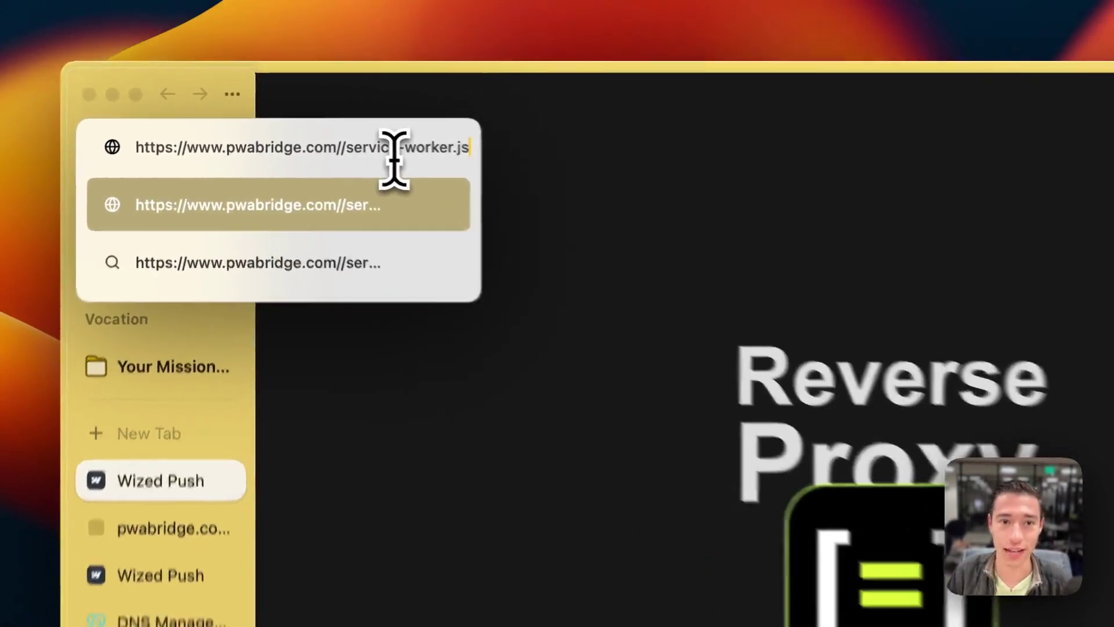
pyautogui.press('Return')
pyautogui.moveTo(112, 95)
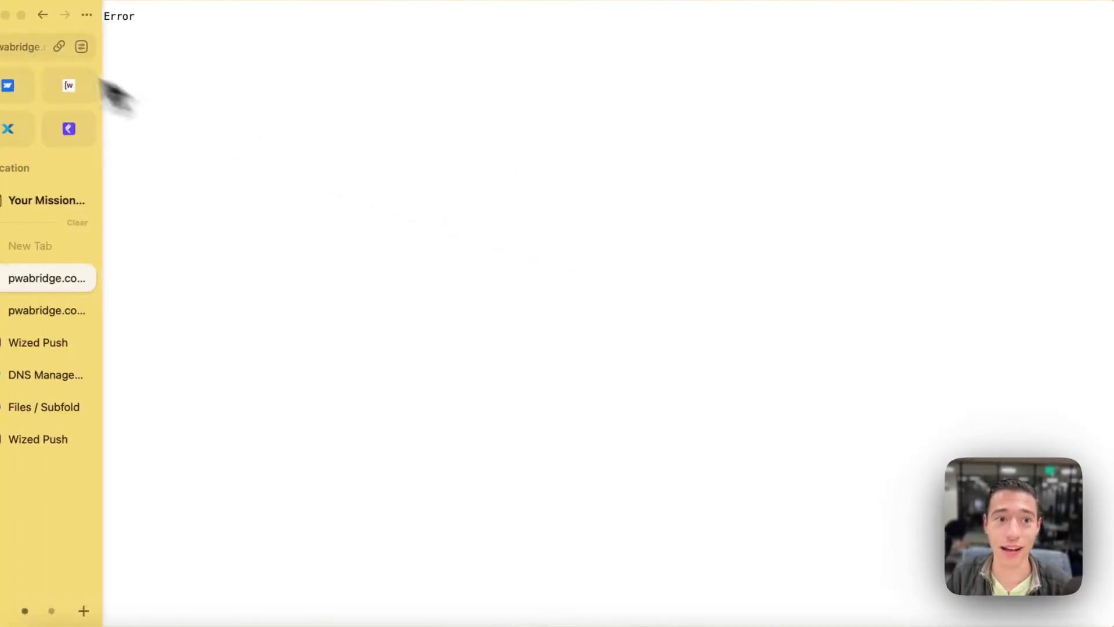
pyautogui.click(35, 49)
pyautogui.click(191, 48)
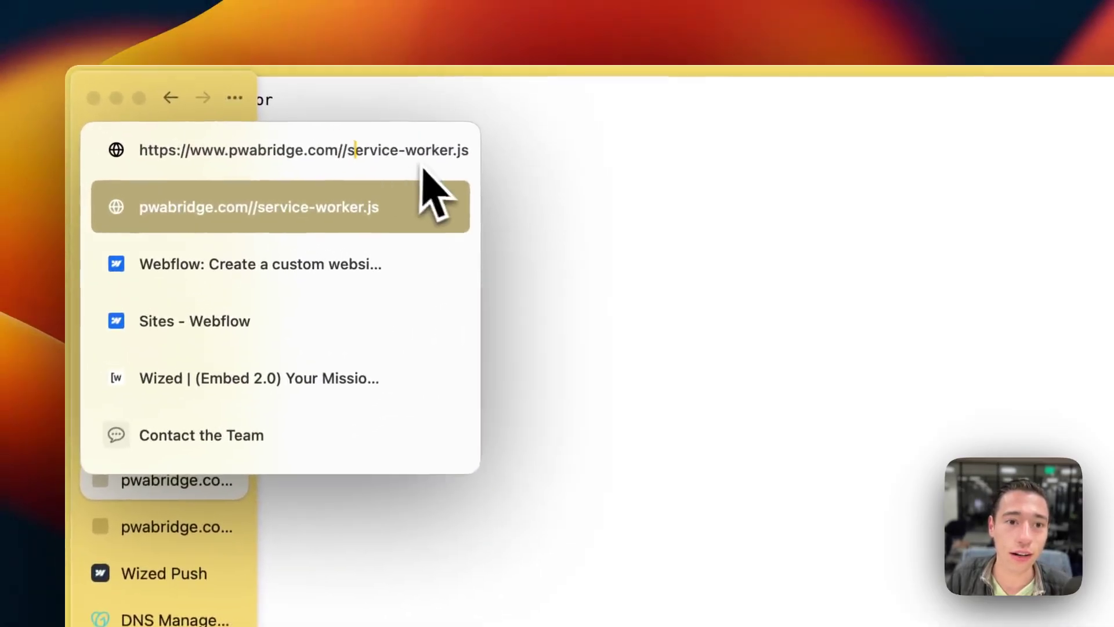
pyautogui.press('BackSpace')
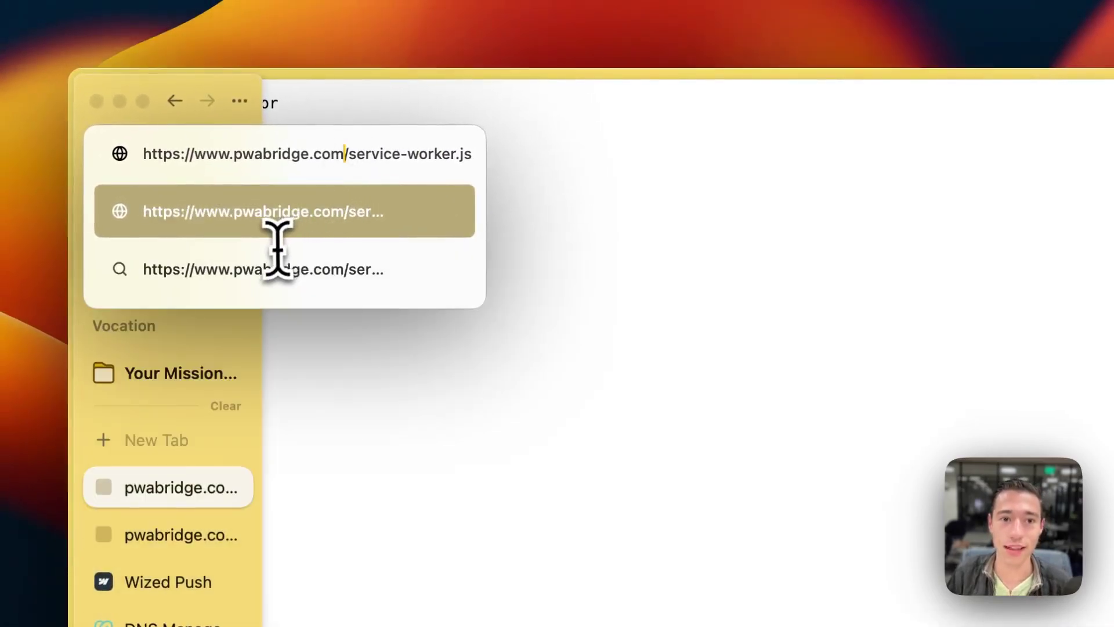
pyautogui.press('Return')
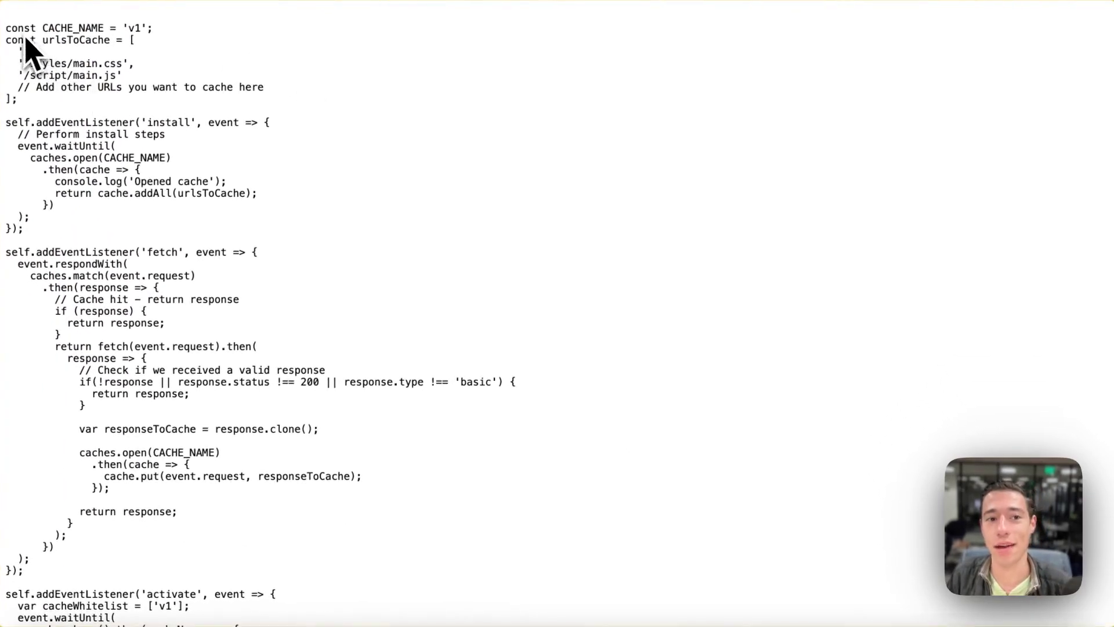
pyautogui.moveTo(26, 29); pyautogui.dragTo(366, 624)
pyautogui.click(371, 464)
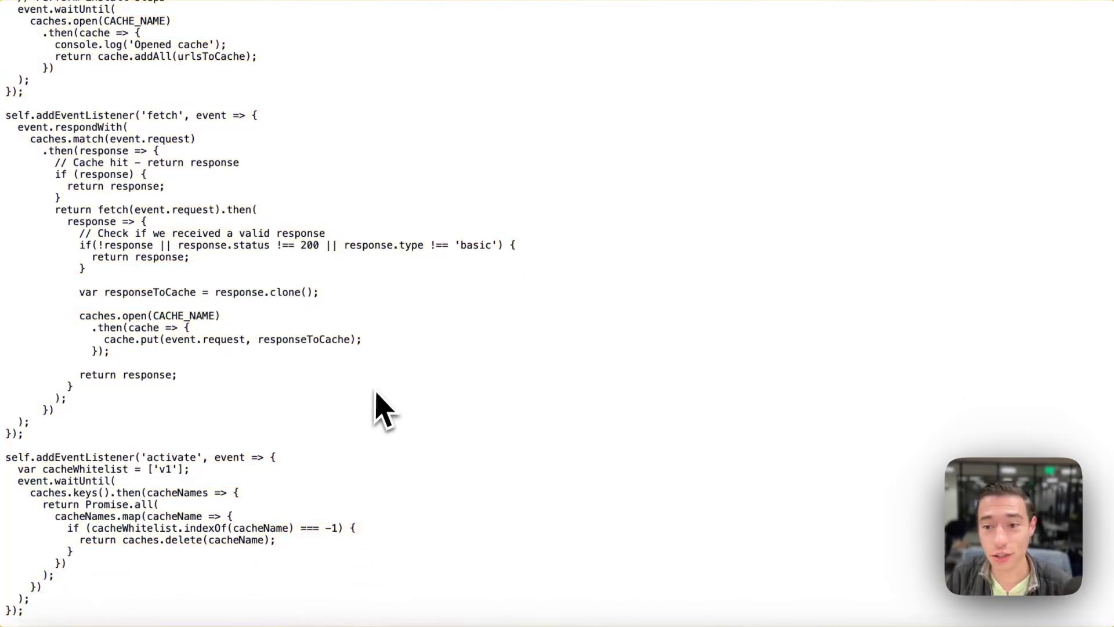
pyautogui.scroll(5, 381, 404)
pyautogui.scroll(-1, 377, 390)
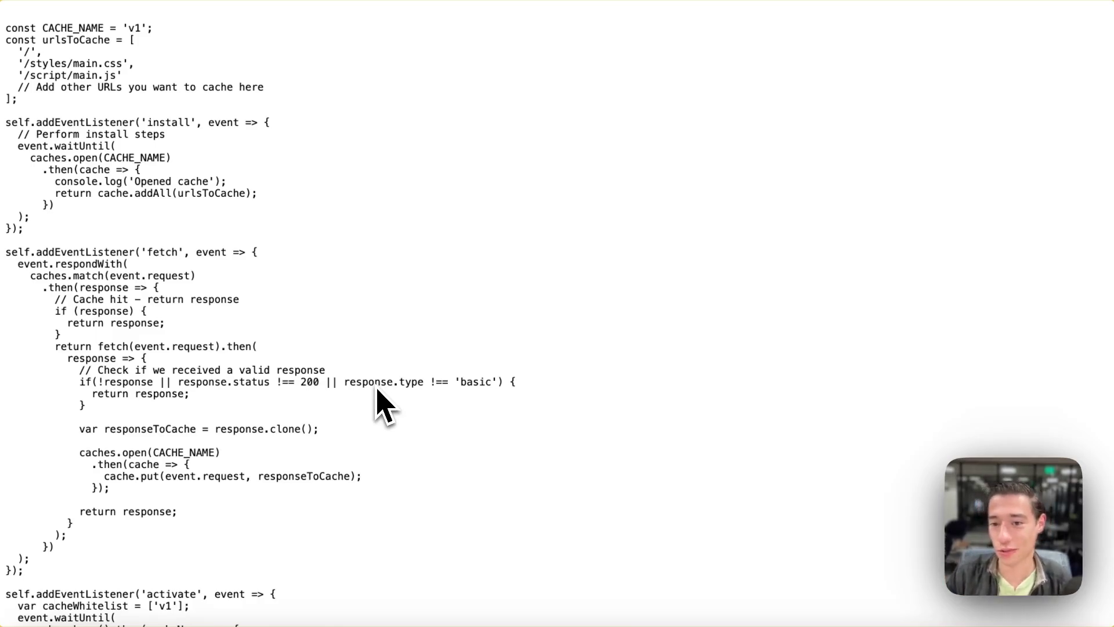
# Step: Close the service-worker.js tab to return to Subfold's Files page
pyautogui.moveTo(18, 348)
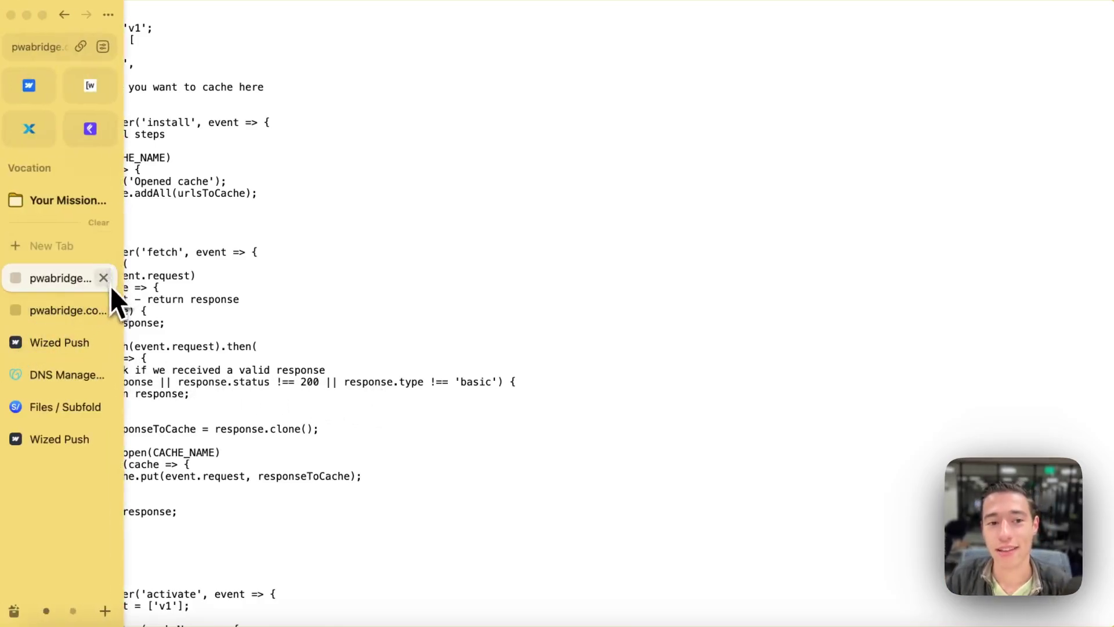
pyautogui.click(103, 277)
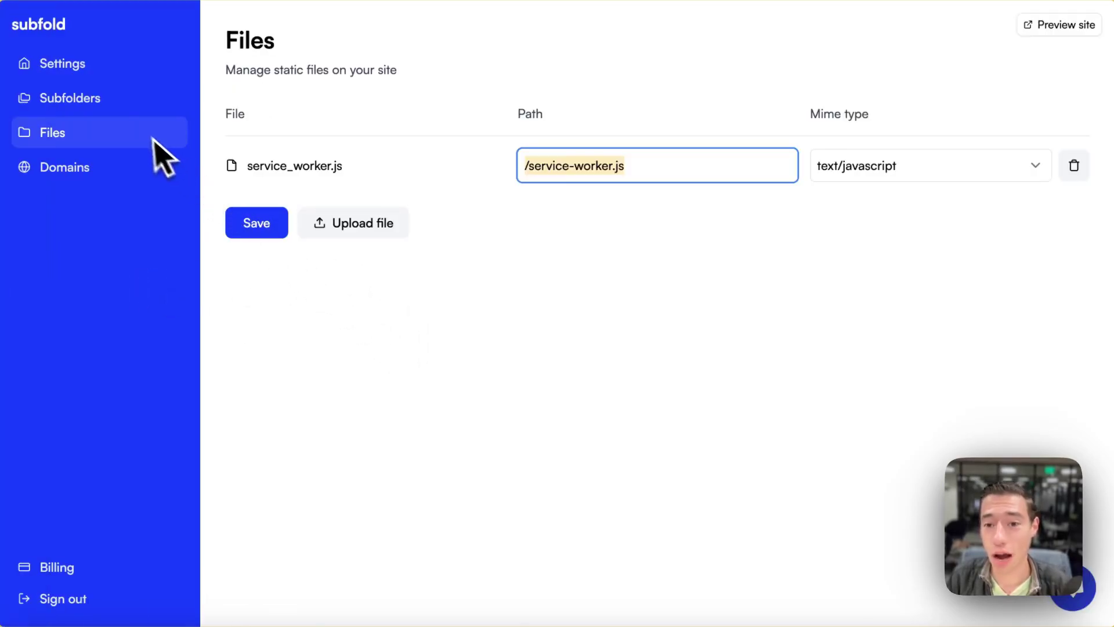